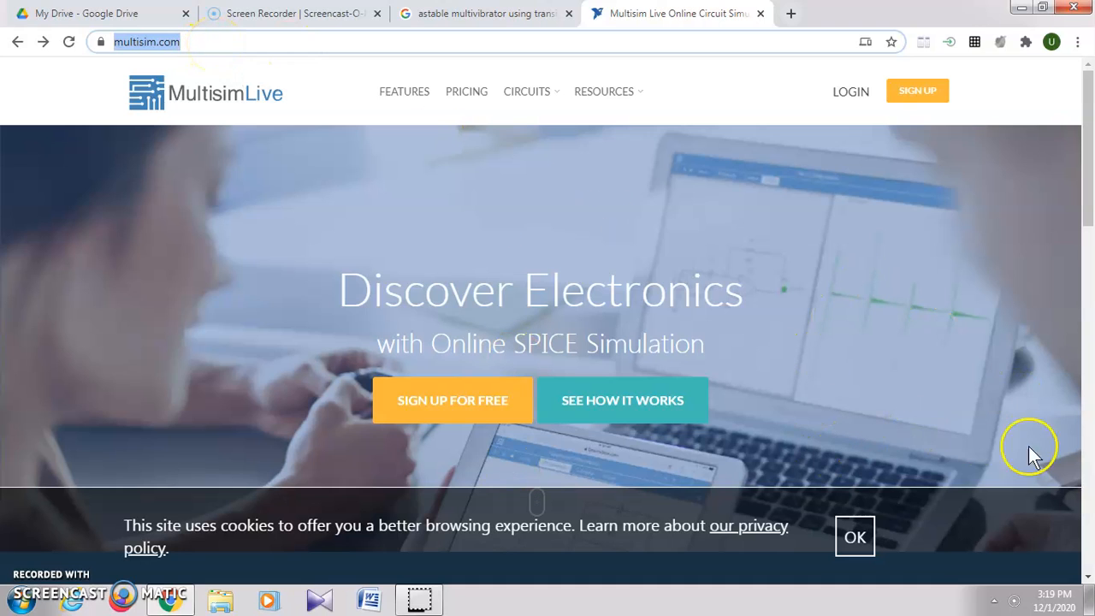
Open the sign-up page, review the fields of the NI user account form, and return to the Multisim Live home page
left_click(800, 383)
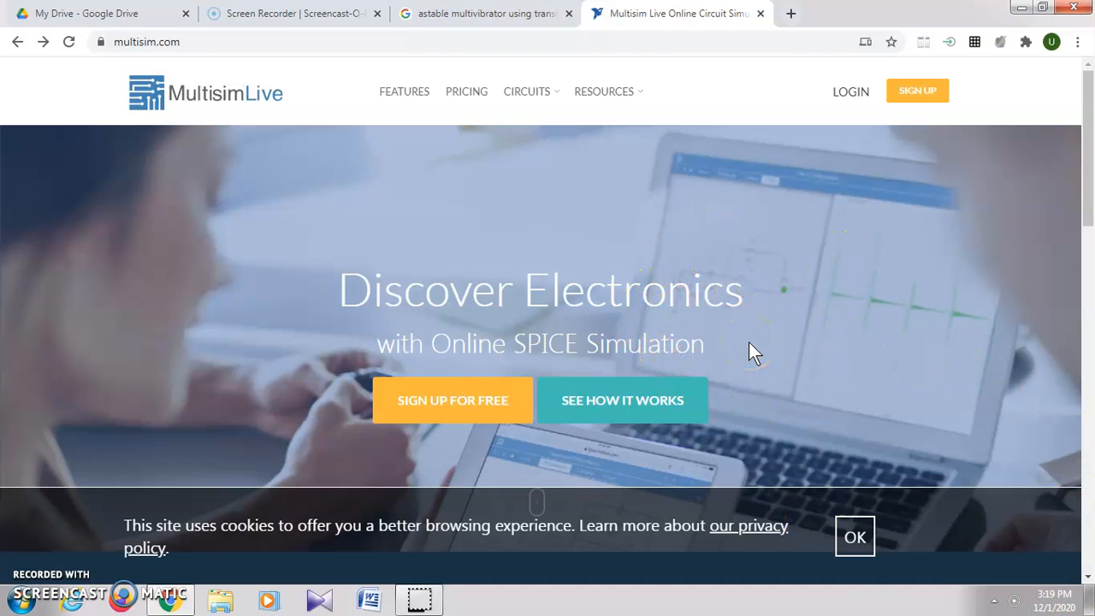
left_click(918, 94)
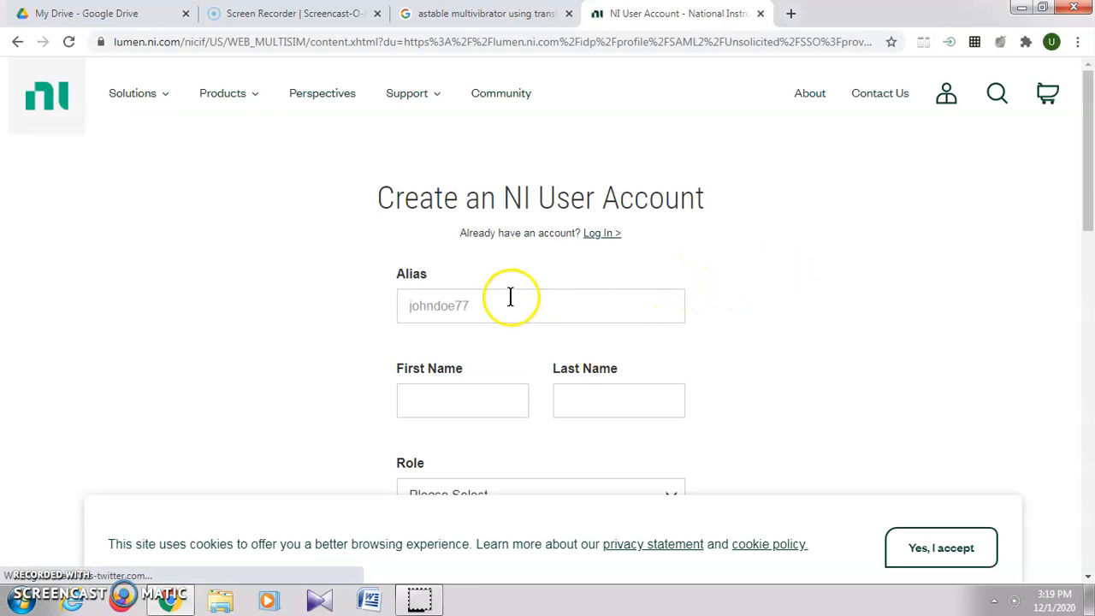
scroll(514, 302, "down", 2)
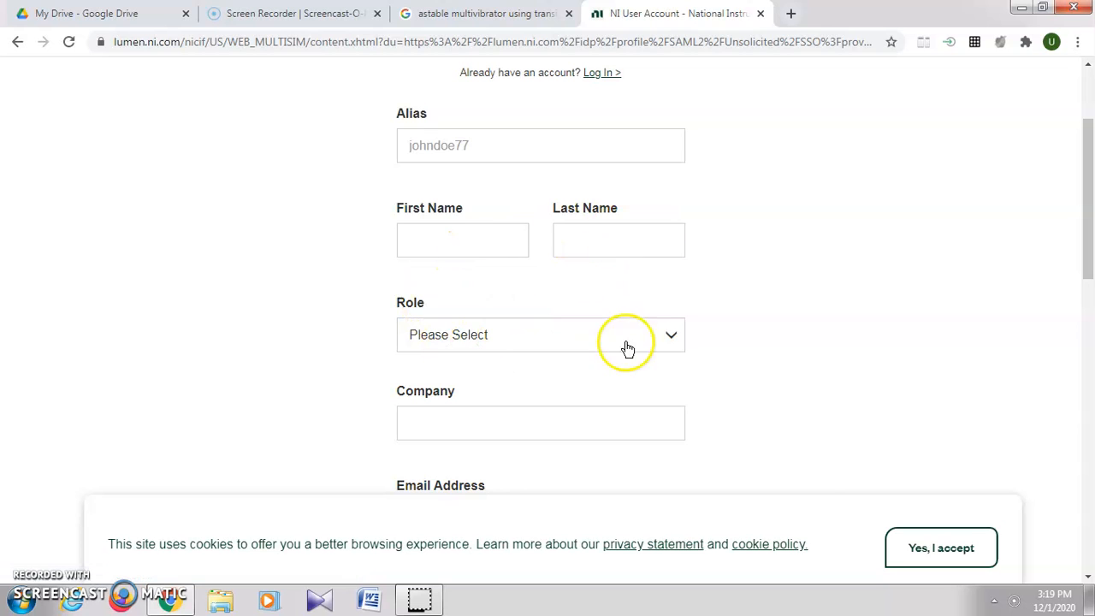
scroll(637, 368, "down", 1)
scroll(616, 433, "down", 2)
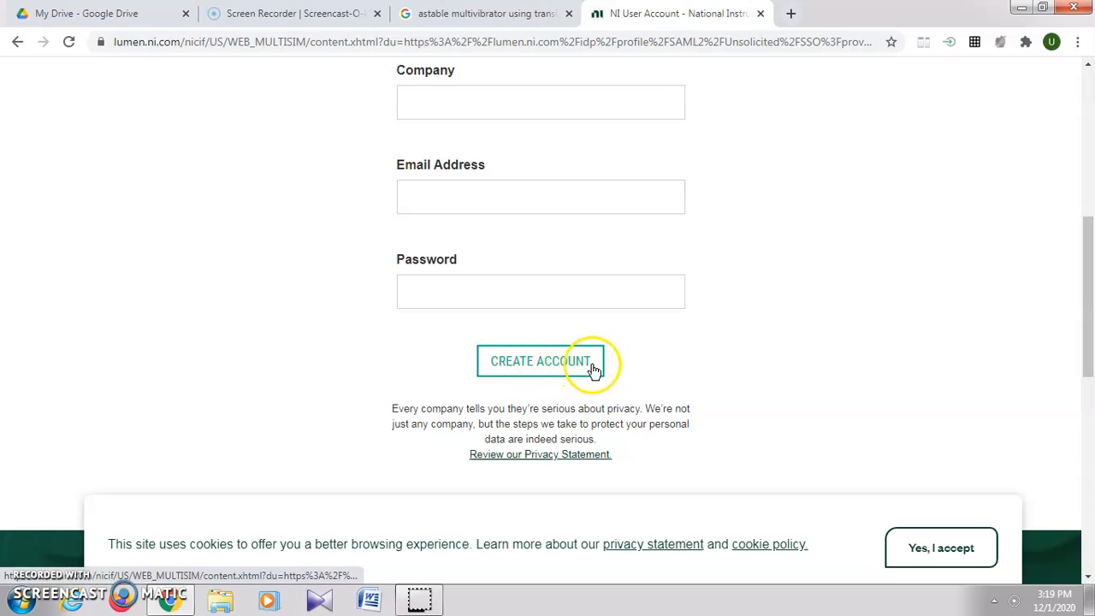
left_click(563, 366)
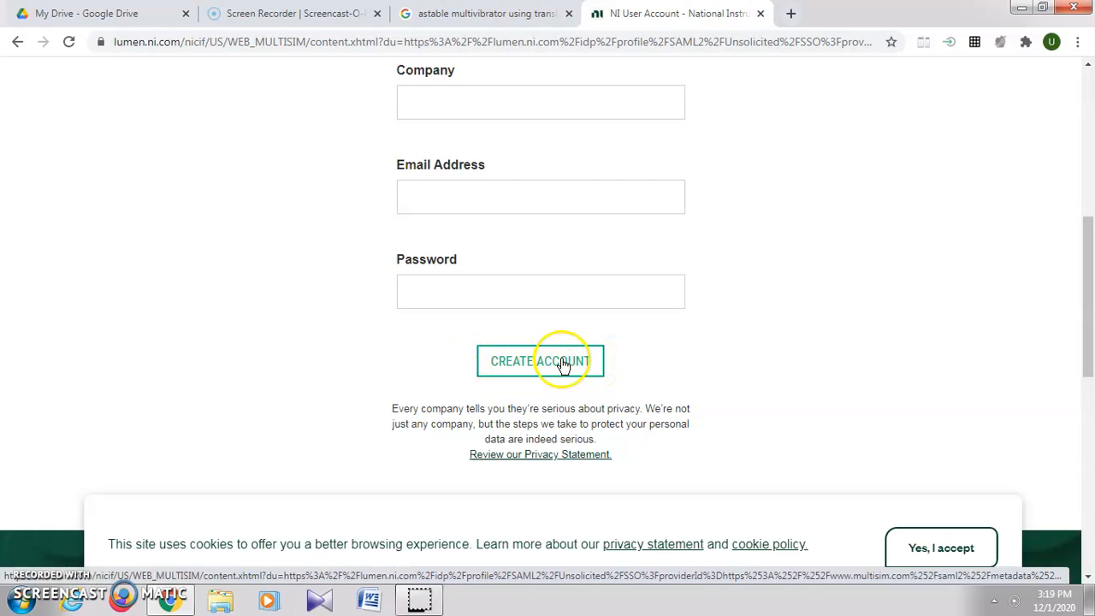
scroll(654, 371, "up", 6)
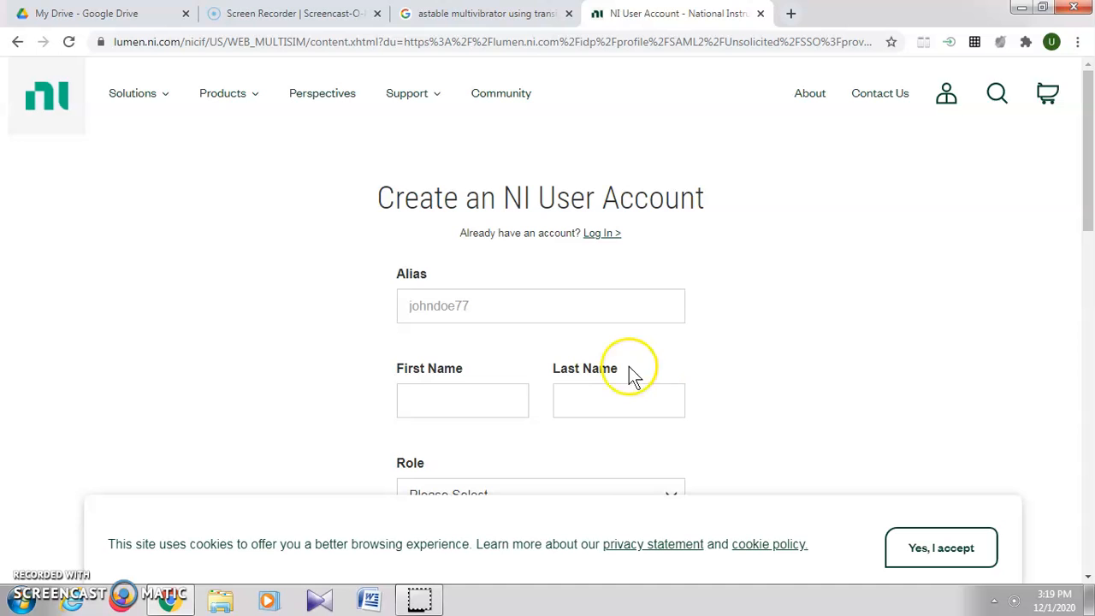
key("alt+Left")
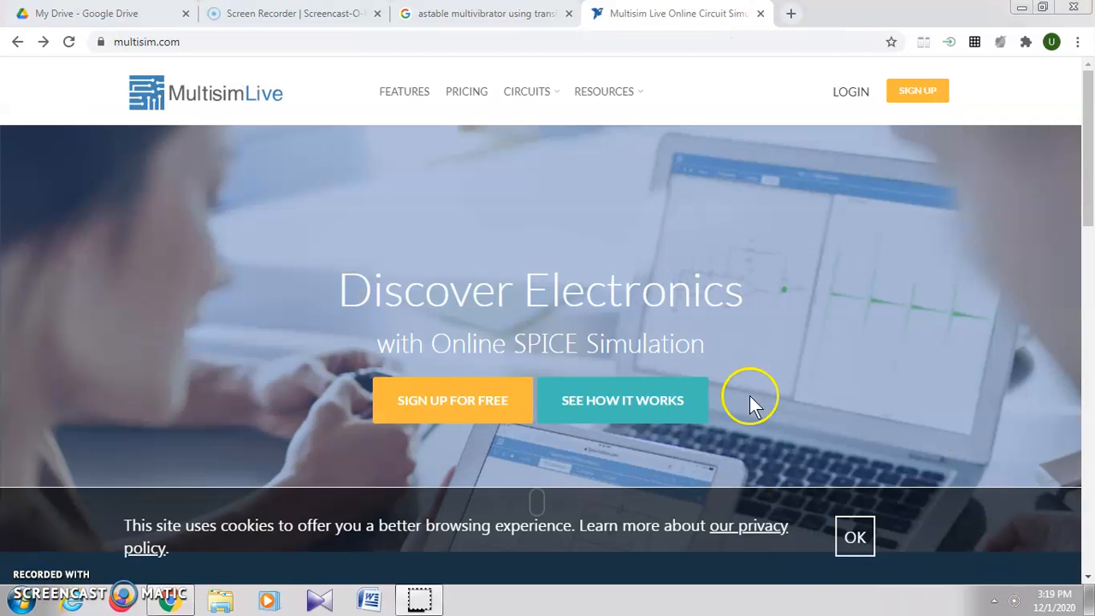
Log in to the existing account and look over the latest circuits on the profile page
left_click(852, 101)
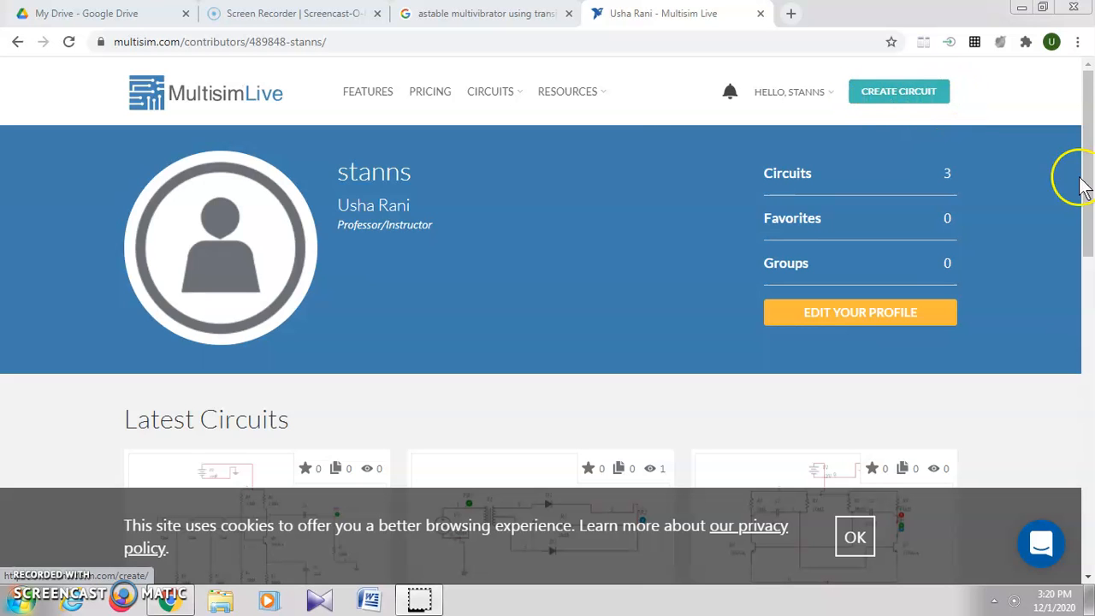
left_click_drag(1083, 187, 1086, 299)
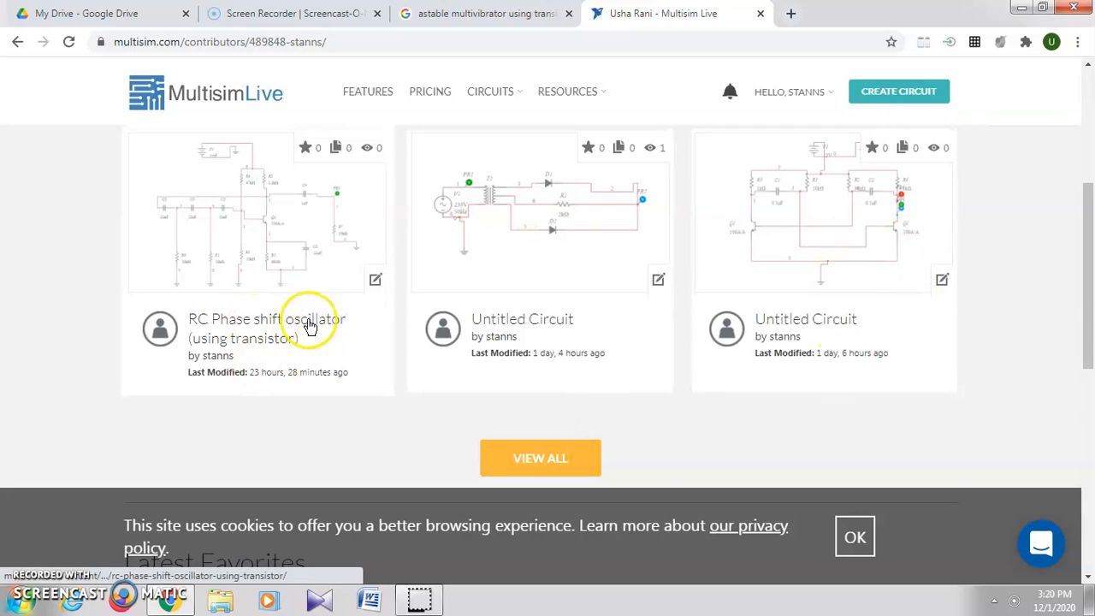
scroll(257, 321, "up", 4)
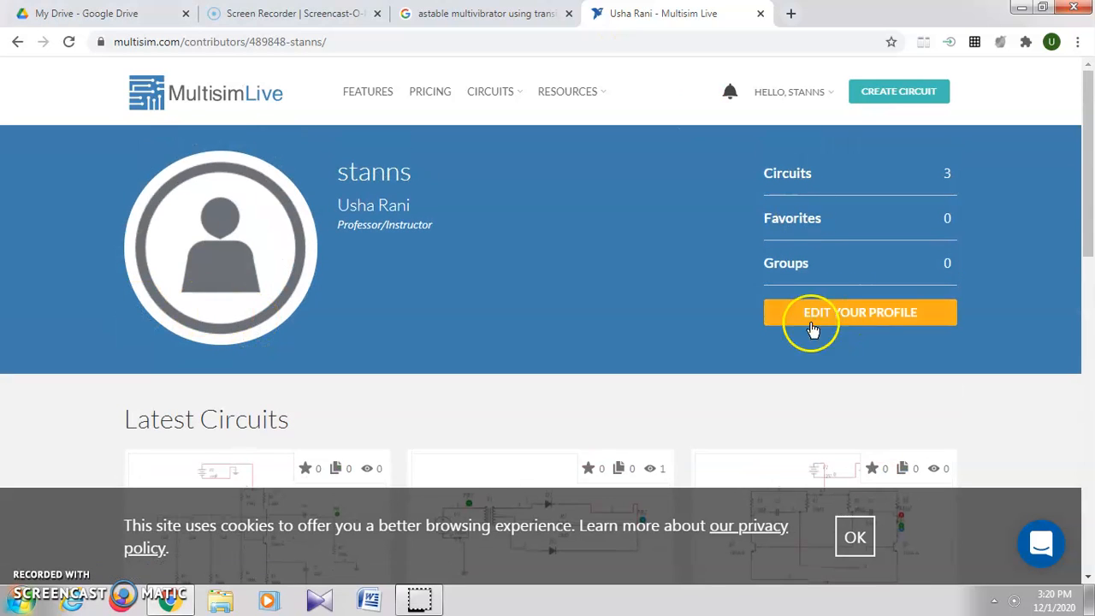
Open the Public Circuits collection and browse the shared example circuits
left_click(513, 92)
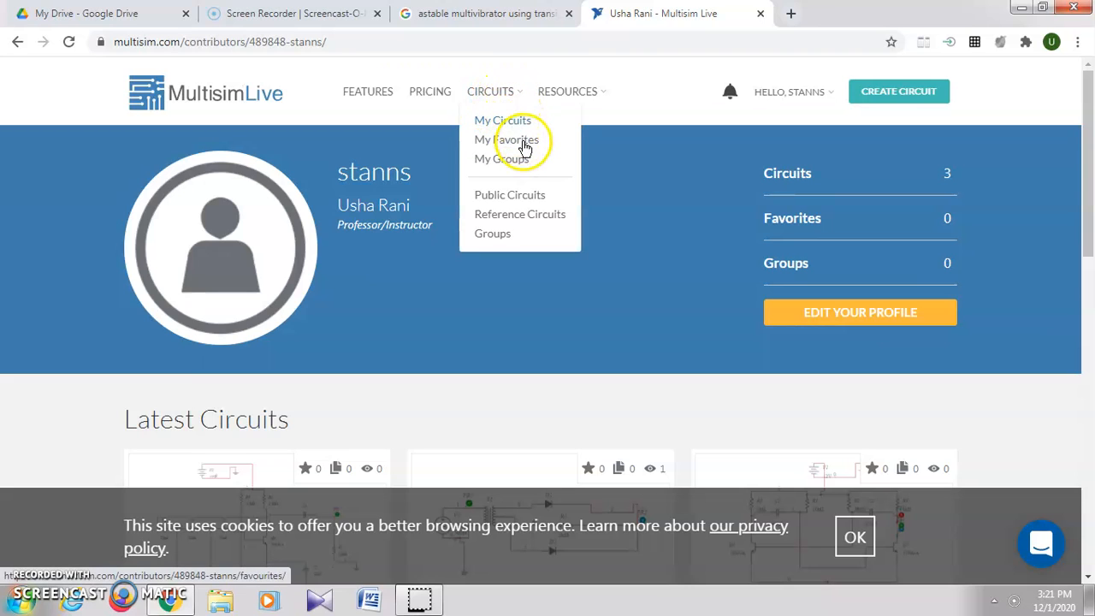
left_click(511, 196)
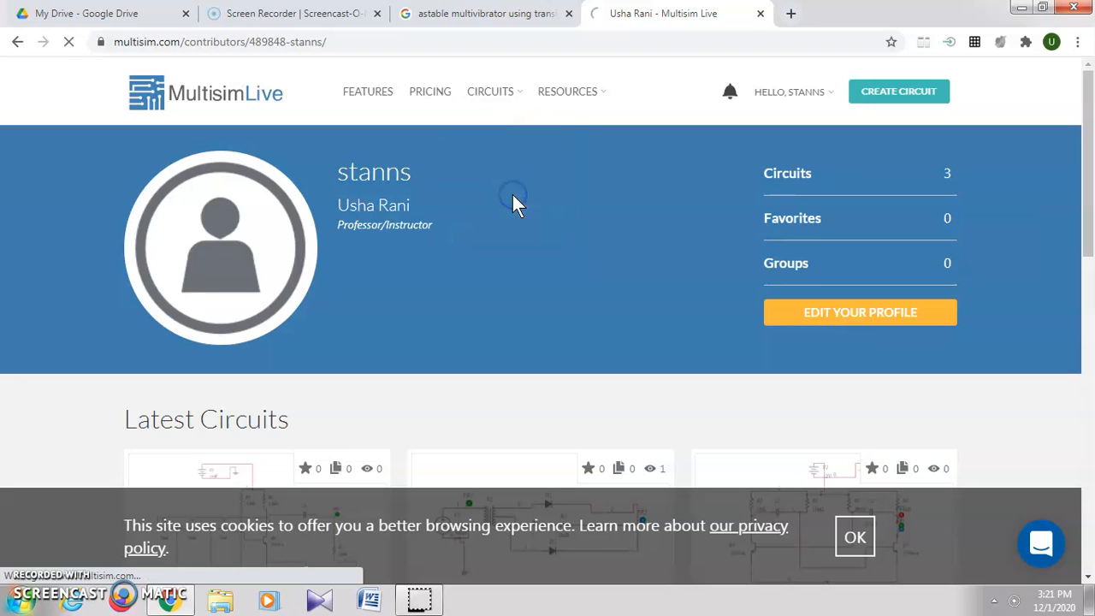
left_click(538, 237)
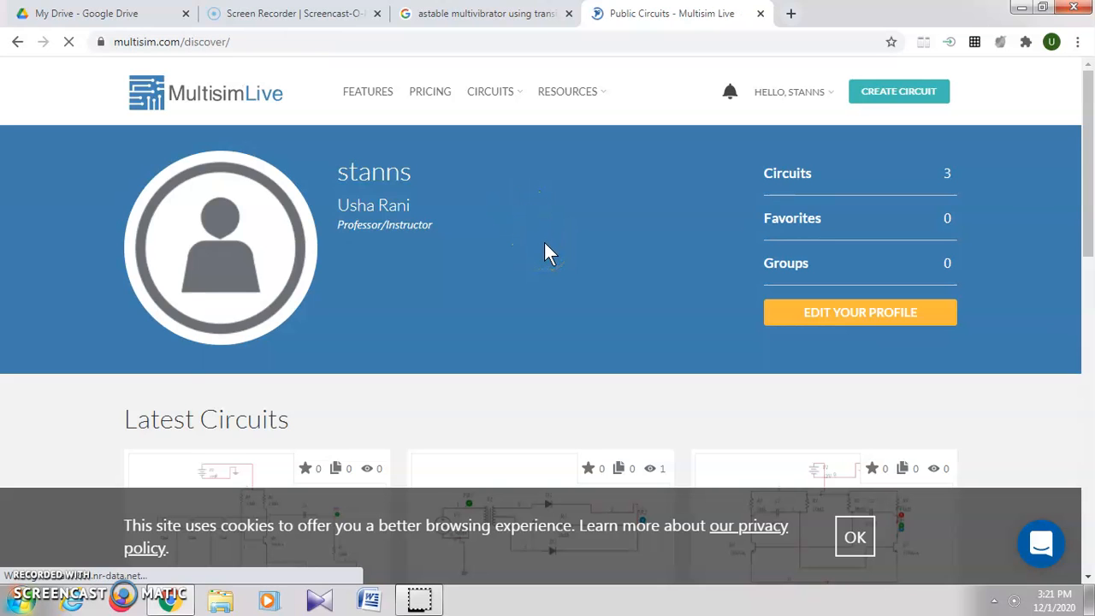
scroll(550, 252, "down", 3)
left_click(685, 276)
scroll(440, 330, "down", 2)
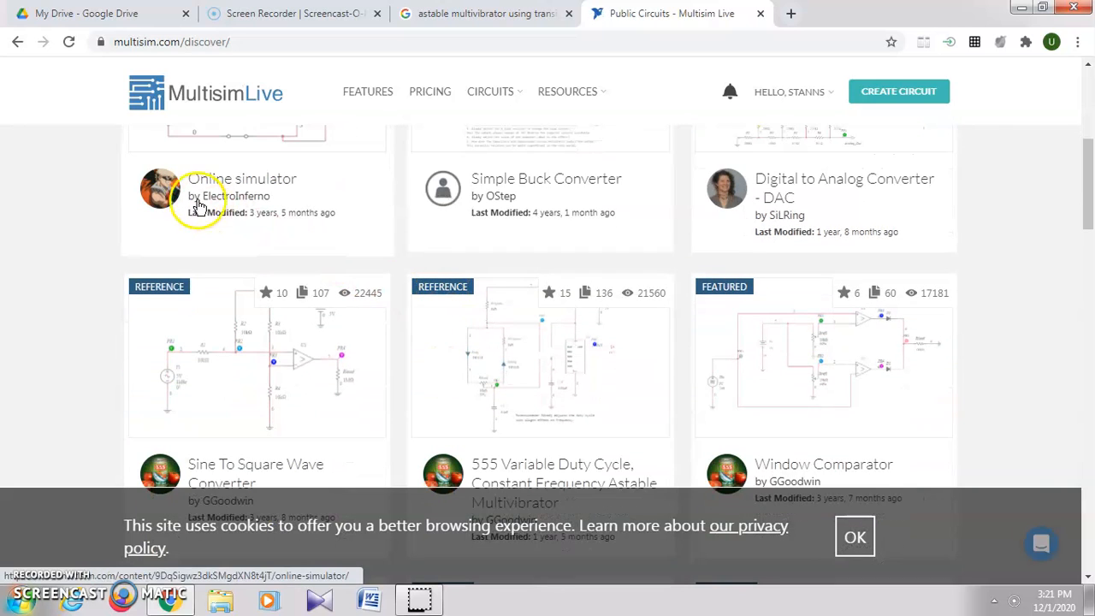
scroll(573, 359, "down", 3)
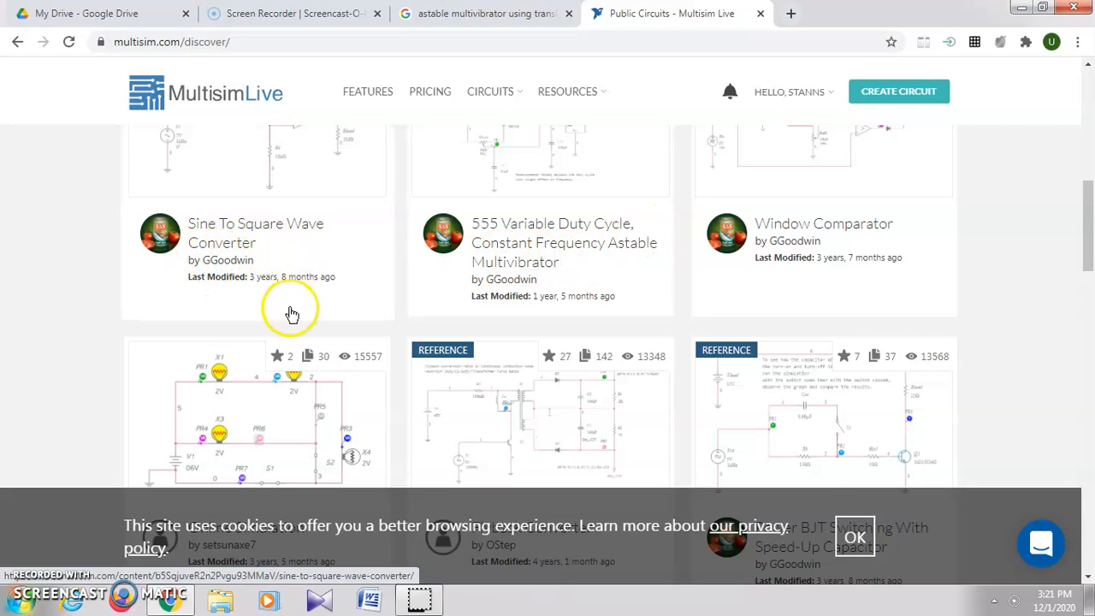
scroll(288, 313, "down", 3)
scroll(655, 330, "up", 5)
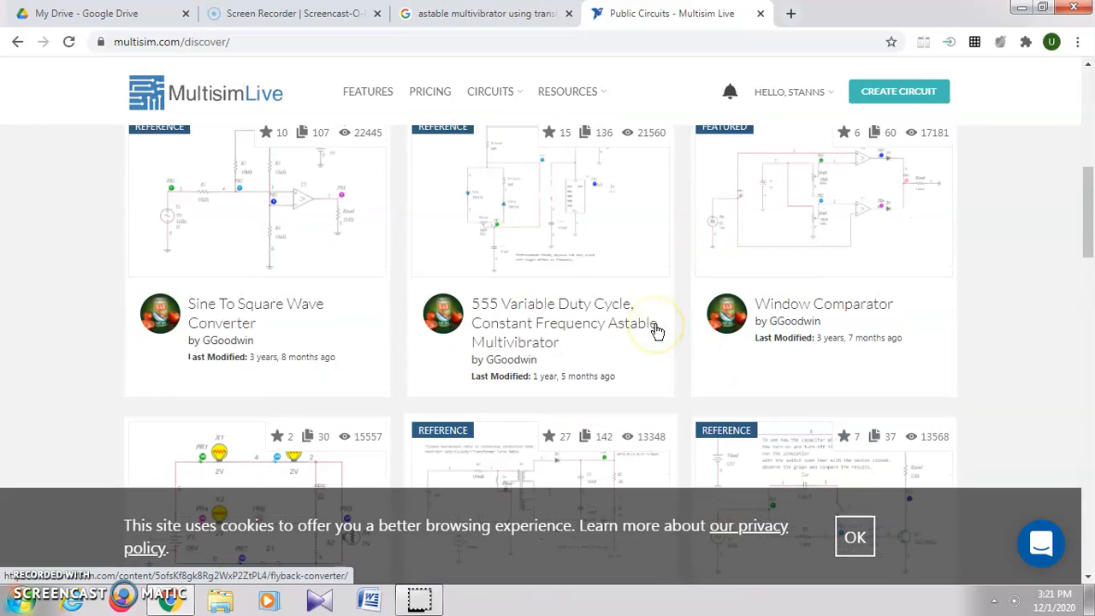
scroll(655, 330, "up", 5)
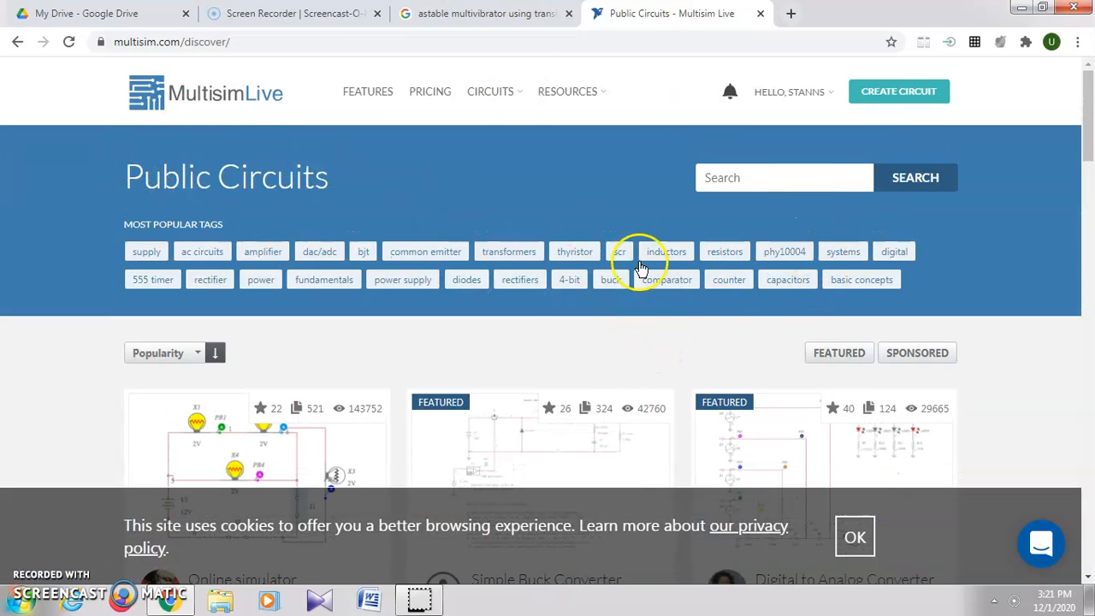
Create a new circuit and show its Grapher view, followed by the Split view of schematic and graph
left_click(904, 103)
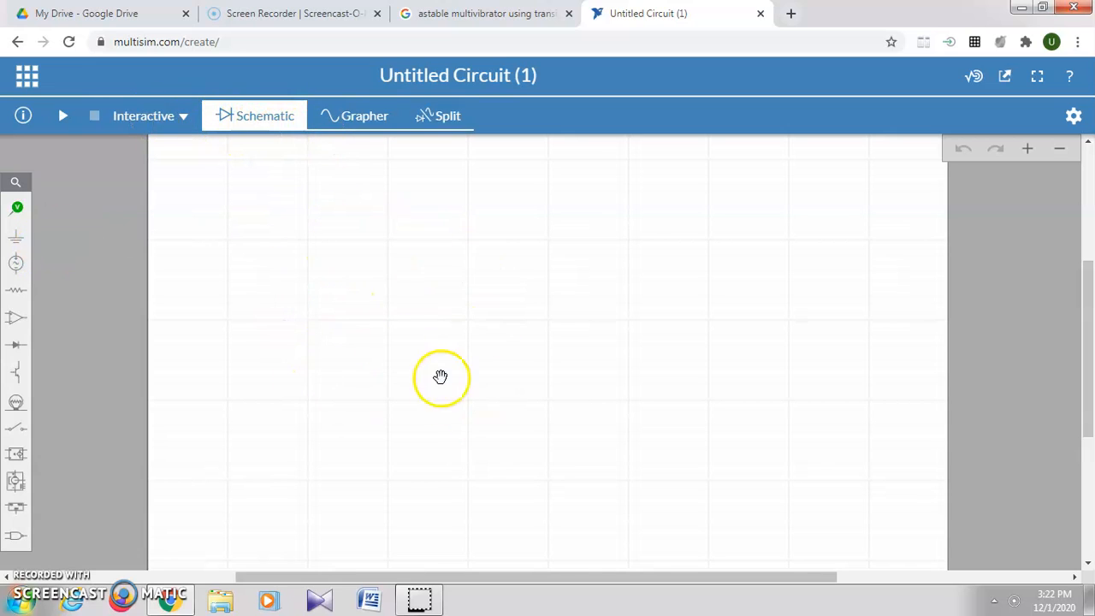
left_click(348, 126)
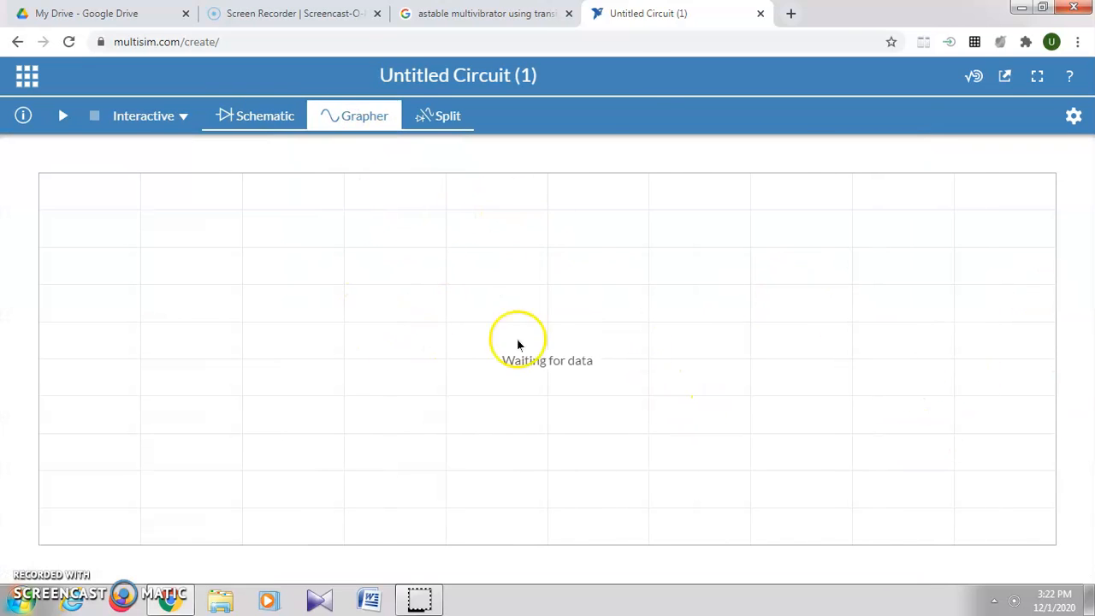
left_click(435, 124)
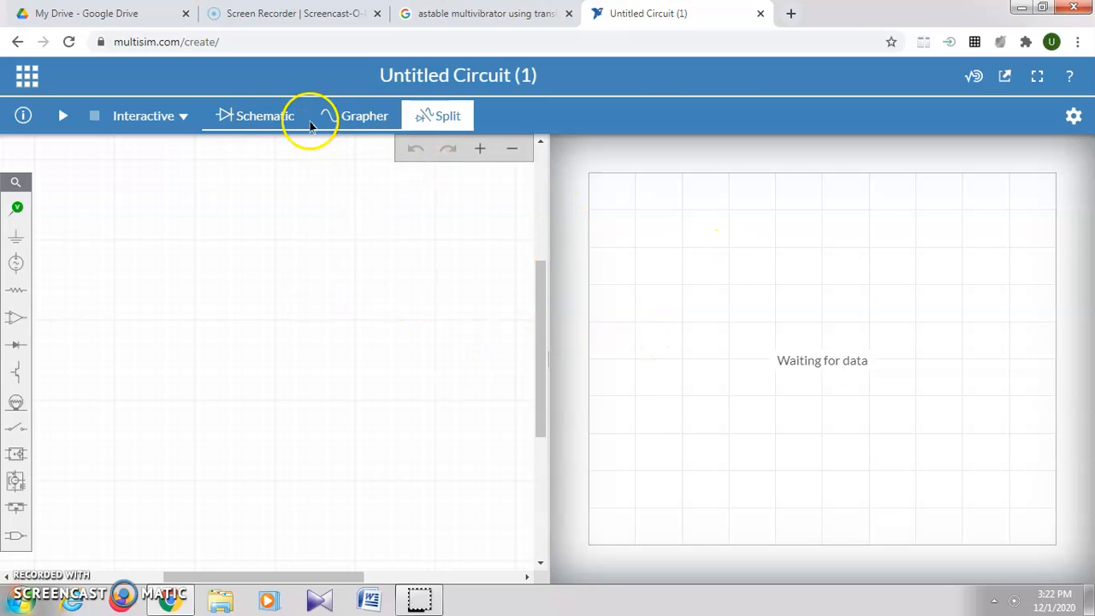
Examine the new circuit's simulation settings, simulator options, logic levels and sheet settings, and close the settings
left_click(1074, 119)
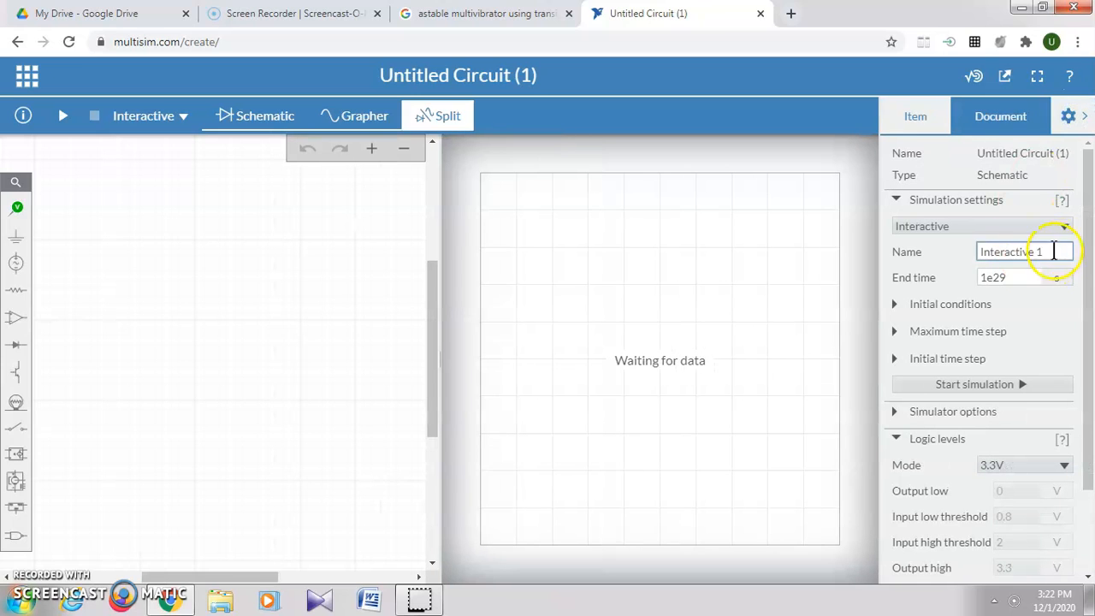
left_click_drag(1089, 272, 1089, 358)
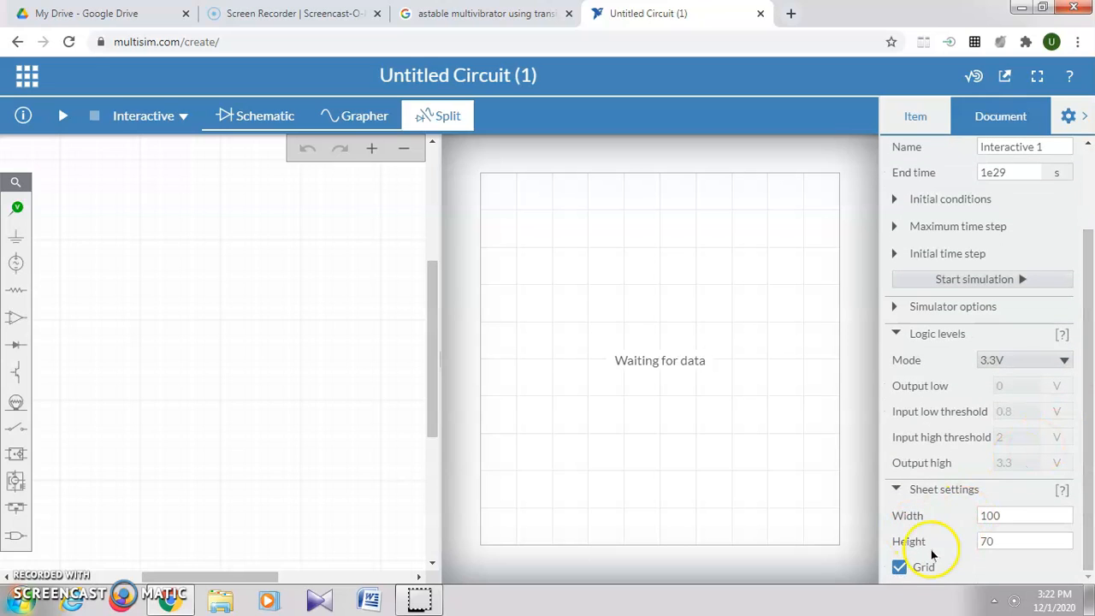
left_click(898, 307)
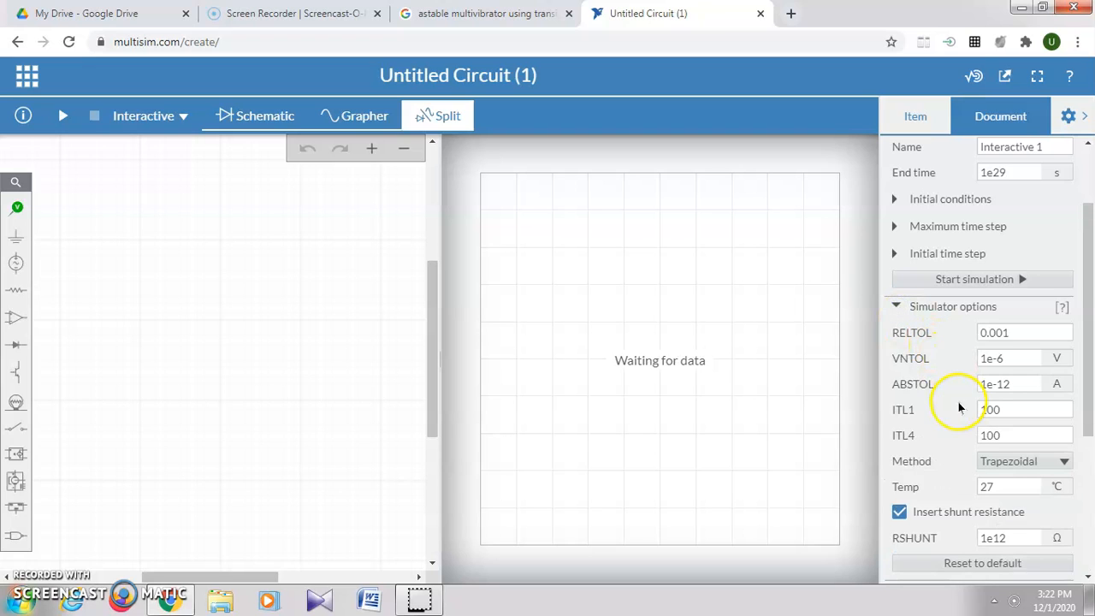
scroll(949, 407, "down", 2)
scroll(972, 379, "up", 1)
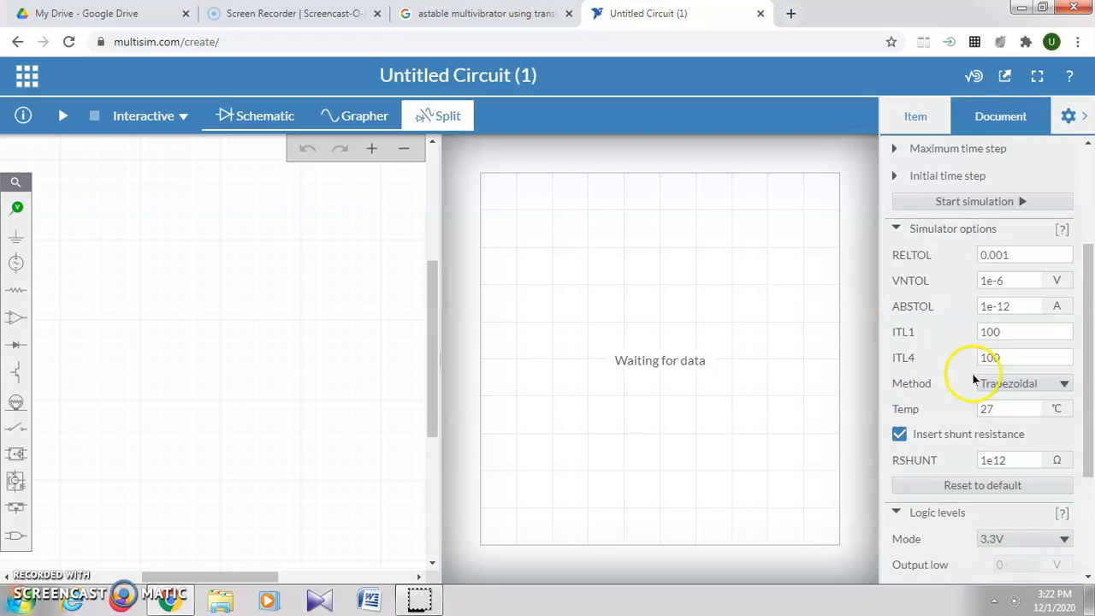
scroll(973, 379, "up", 2)
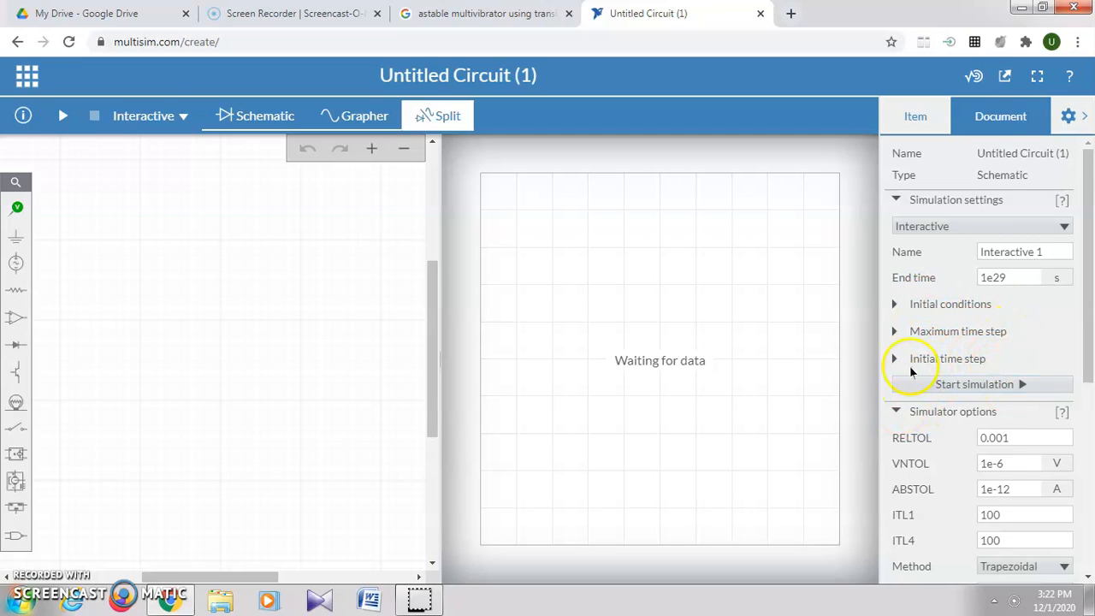
left_click(1068, 119)
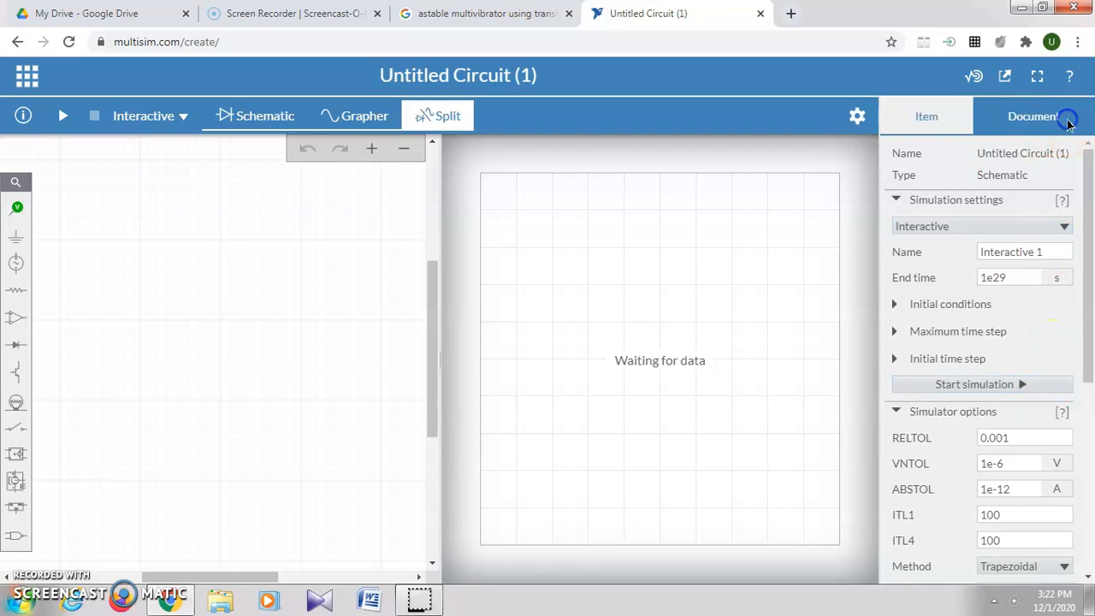
Return to the Schematic view and examine the sources, passive, analog, diode, indicator, digital, schematic connector and analysis component groups
left_click(255, 115)
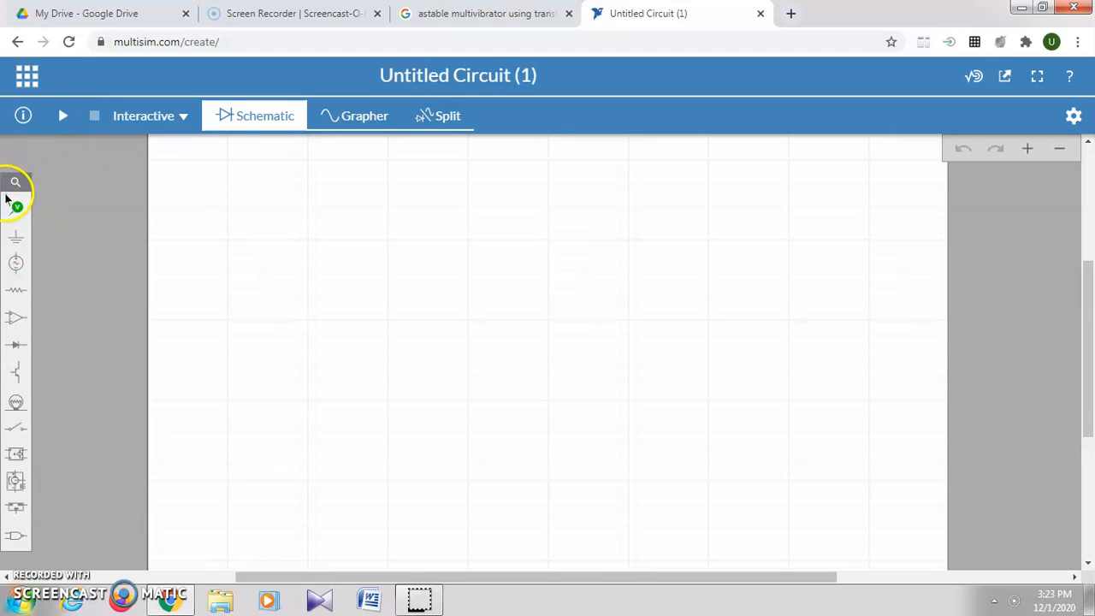
left_click(21, 271)
left_click(92, 311)
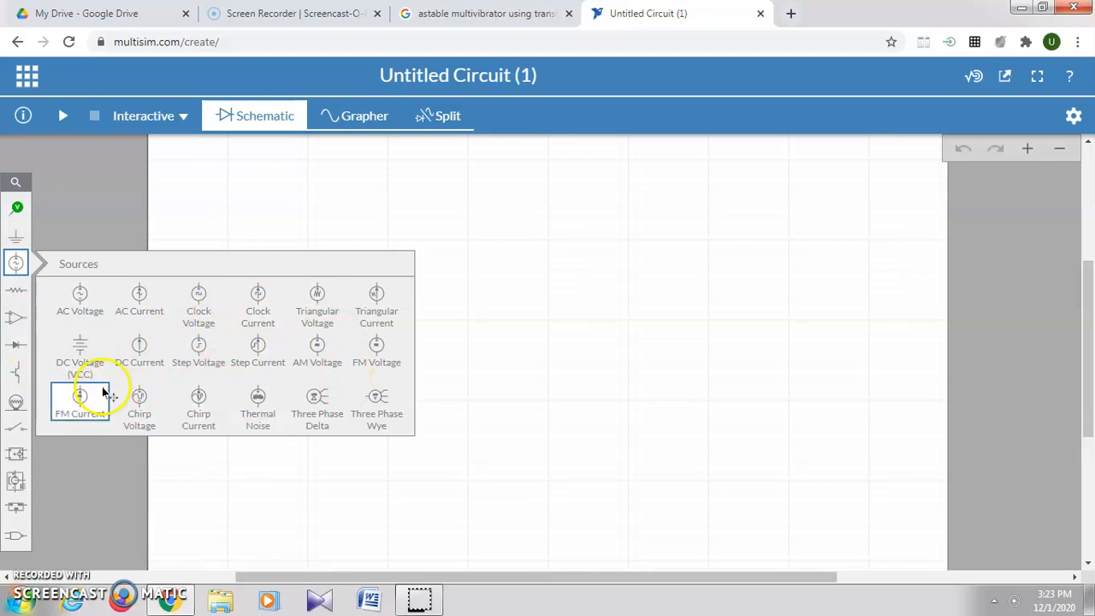
left_click(15, 295)
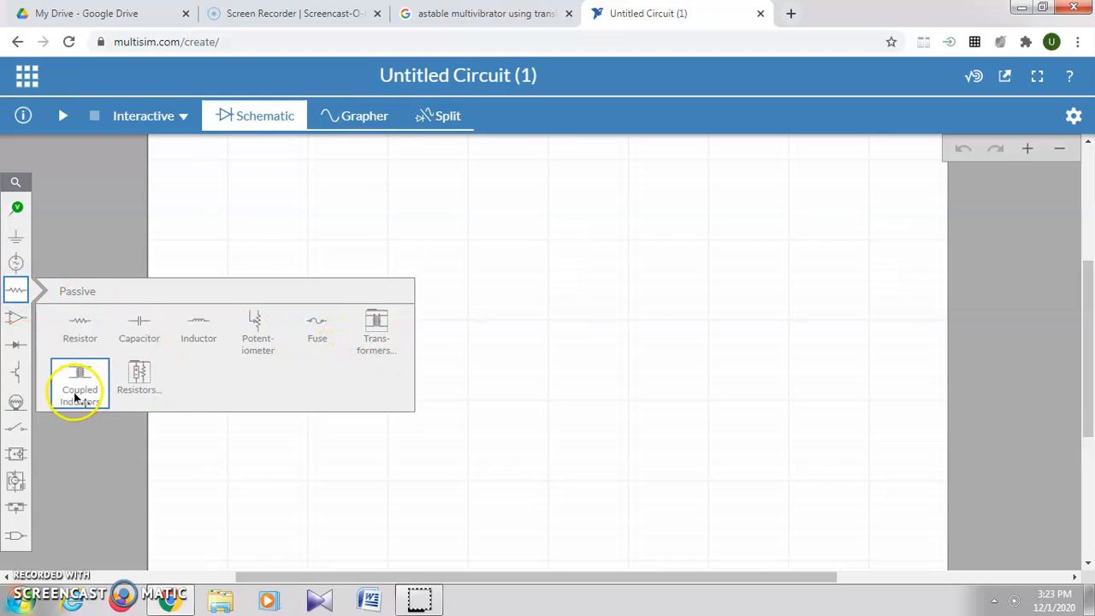
left_click(15, 317)
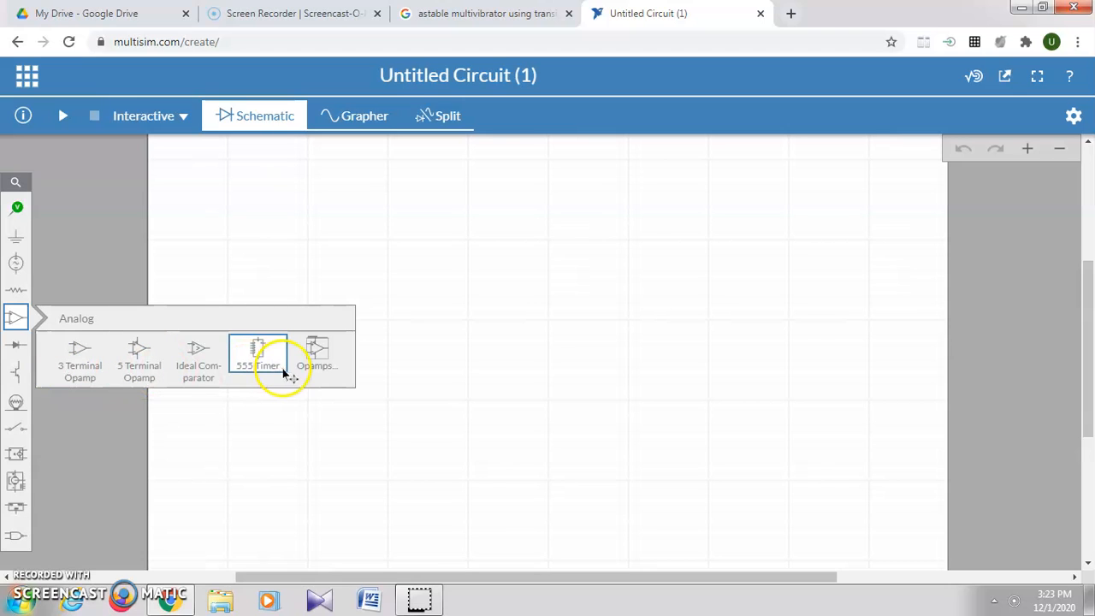
left_click(16, 349)
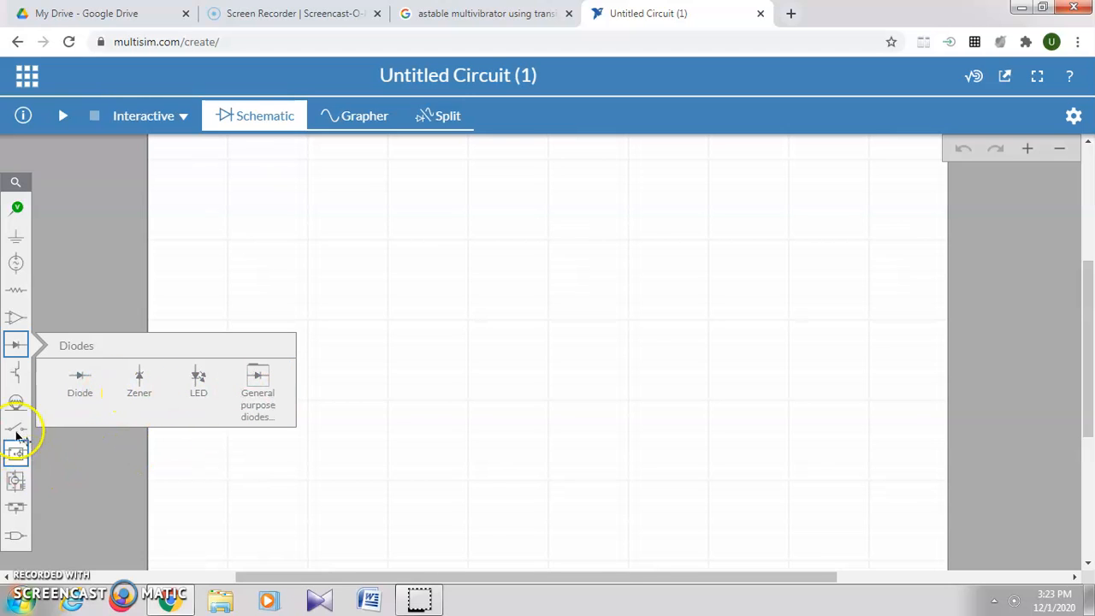
left_click(16, 401)
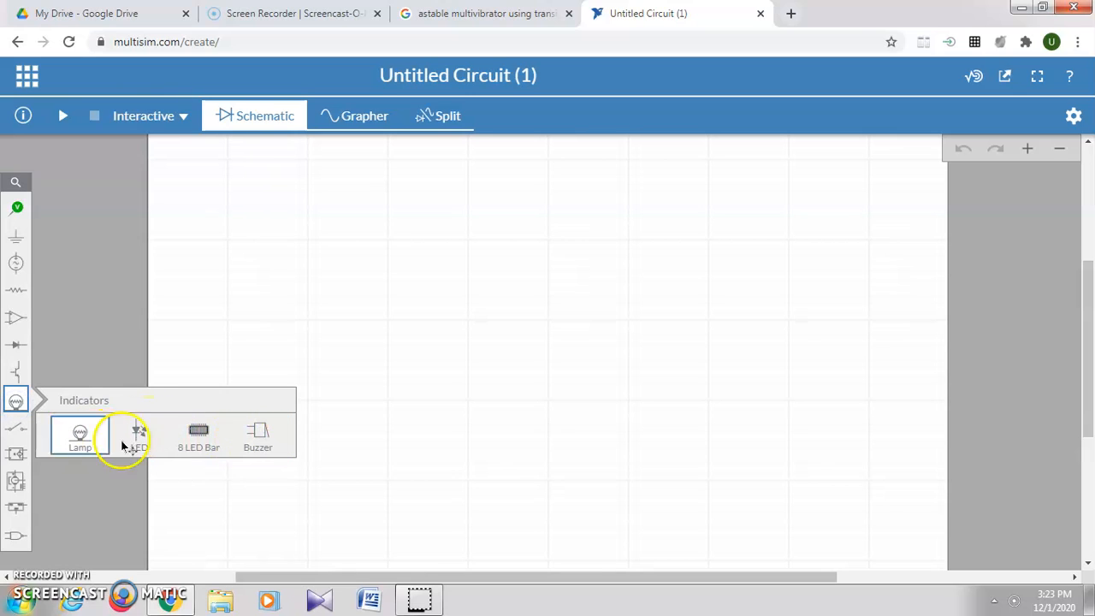
left_click(16, 535)
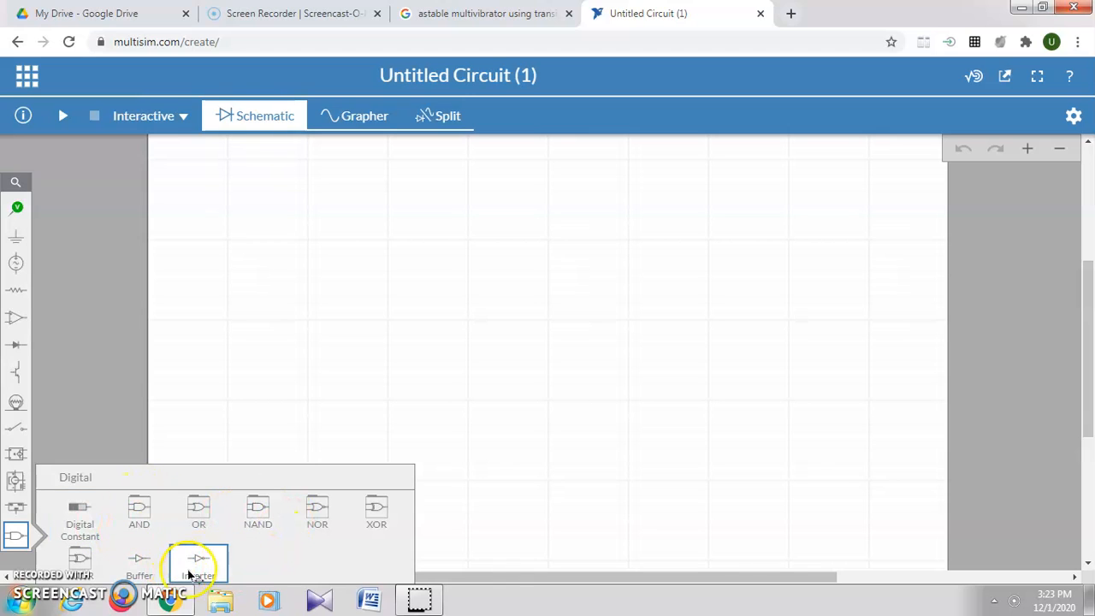
left_click(15, 236)
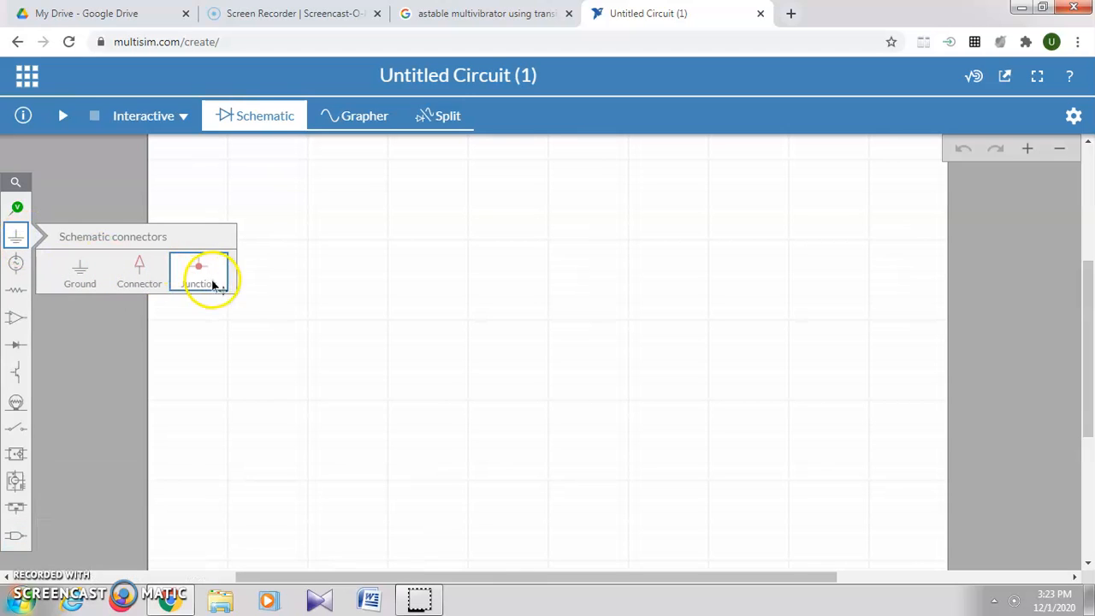
left_click(27, 212)
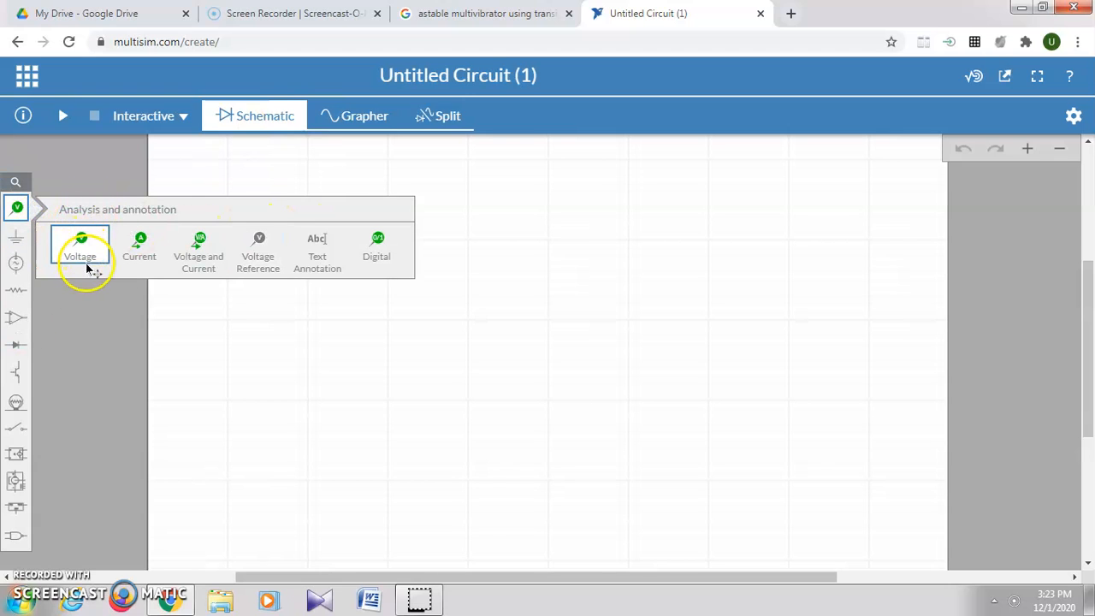
left_click(135, 263)
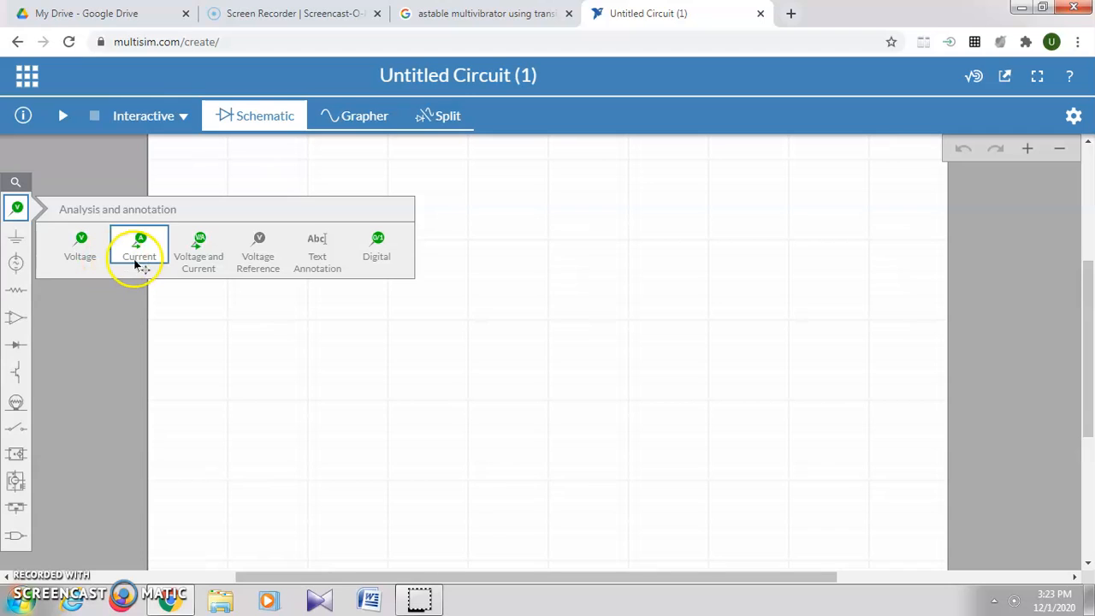
left_click(224, 248)
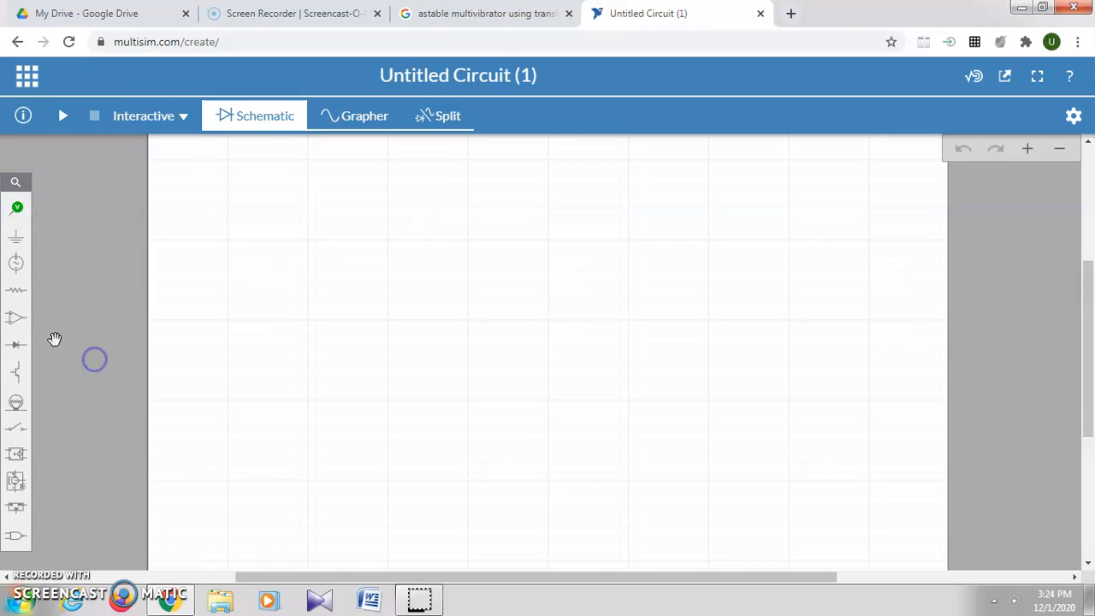
Place an AC voltage source on the schematic and a standard diode to its upper right
left_click(19, 267)
left_click(81, 301)
left_click_drag(81, 301, 291, 317)
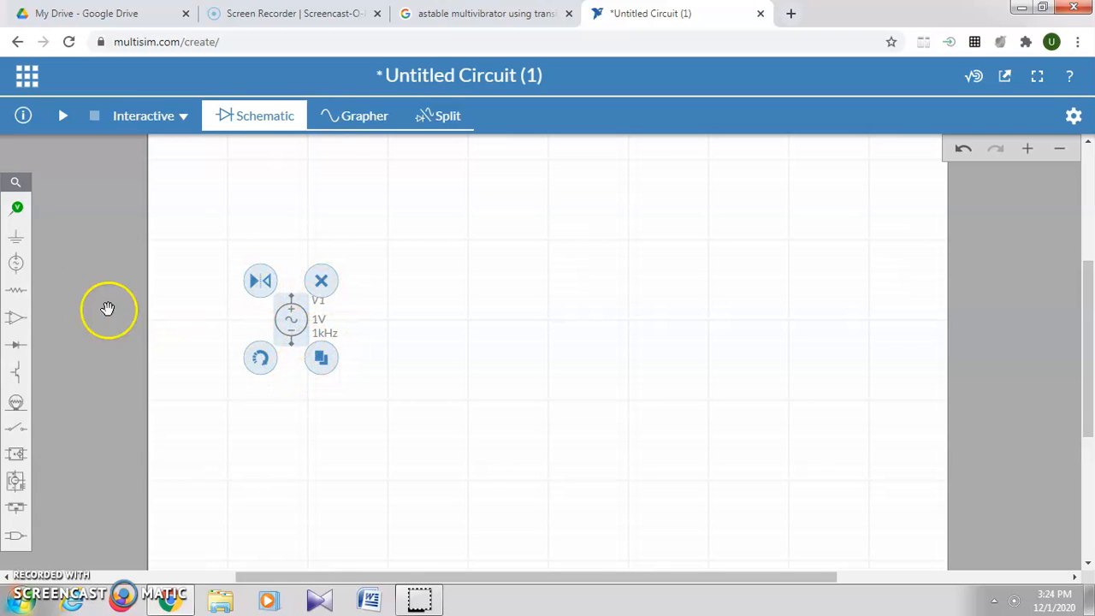
left_click(24, 346)
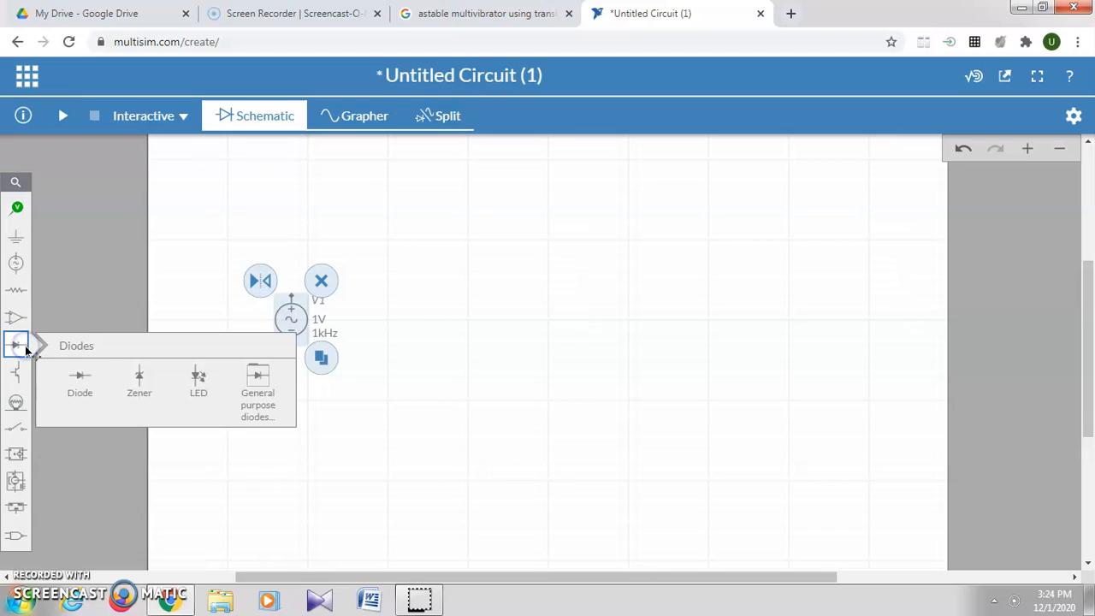
left_click(81, 387)
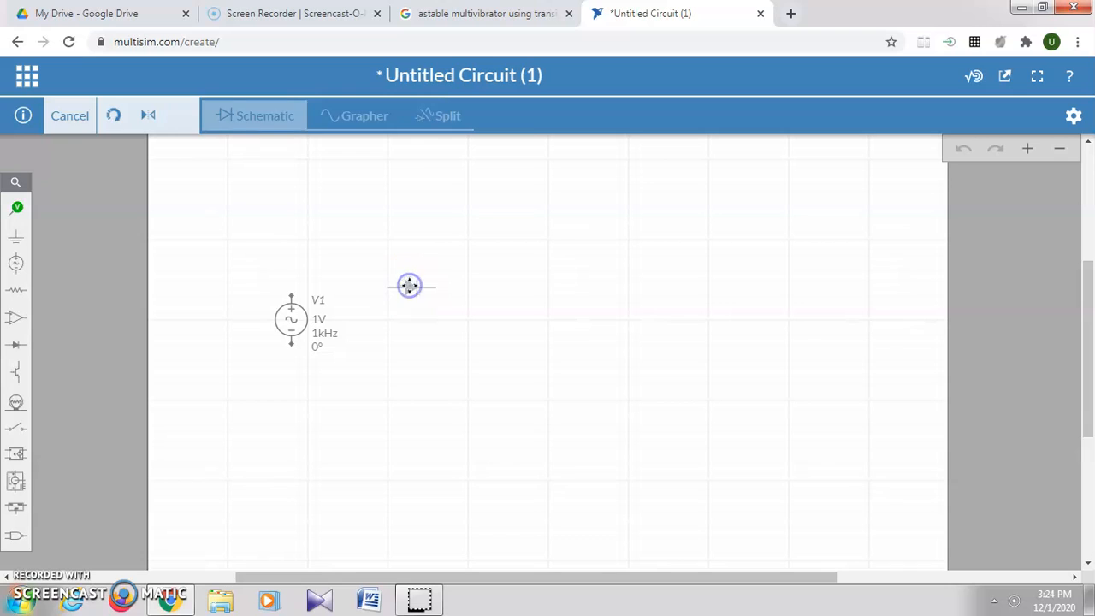
left_click(409, 287)
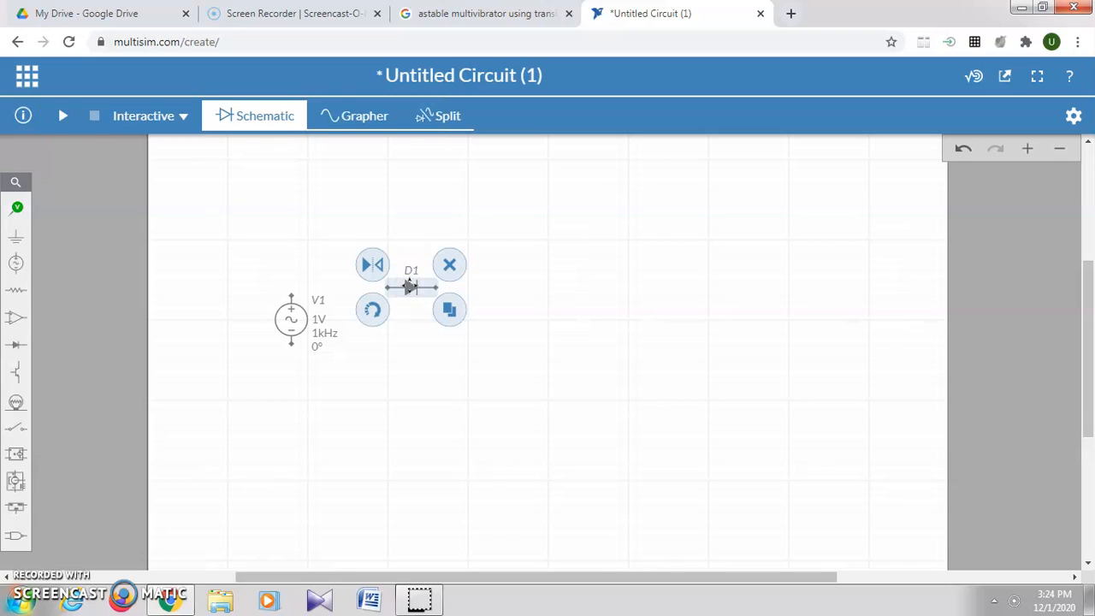
Place a resistor to the right of the diode and a ground symbol below, between the source and the resistor
left_click(17, 290)
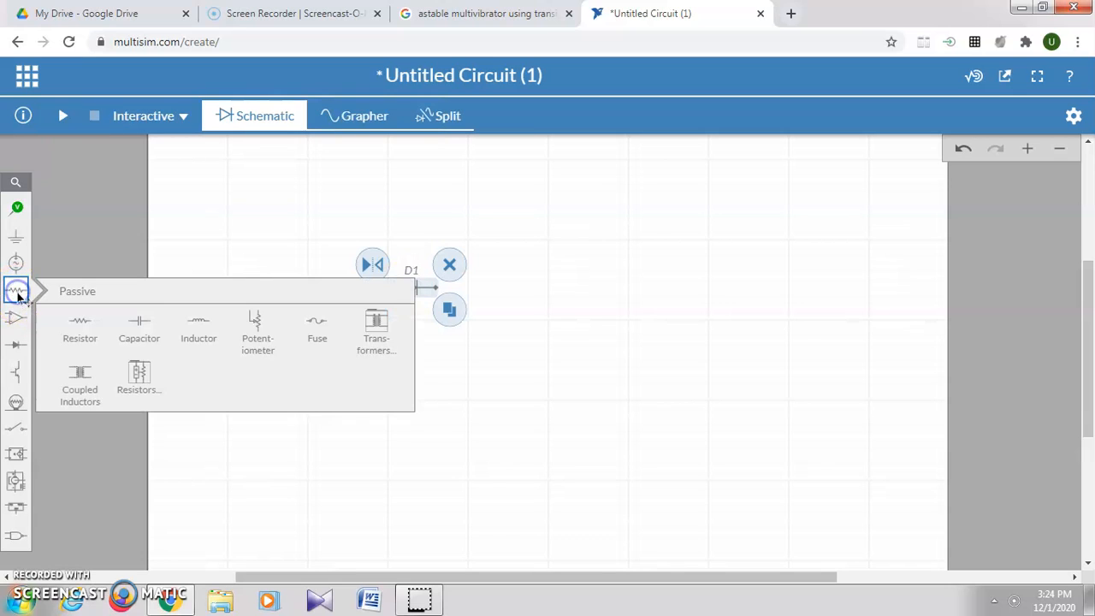
left_click(77, 330)
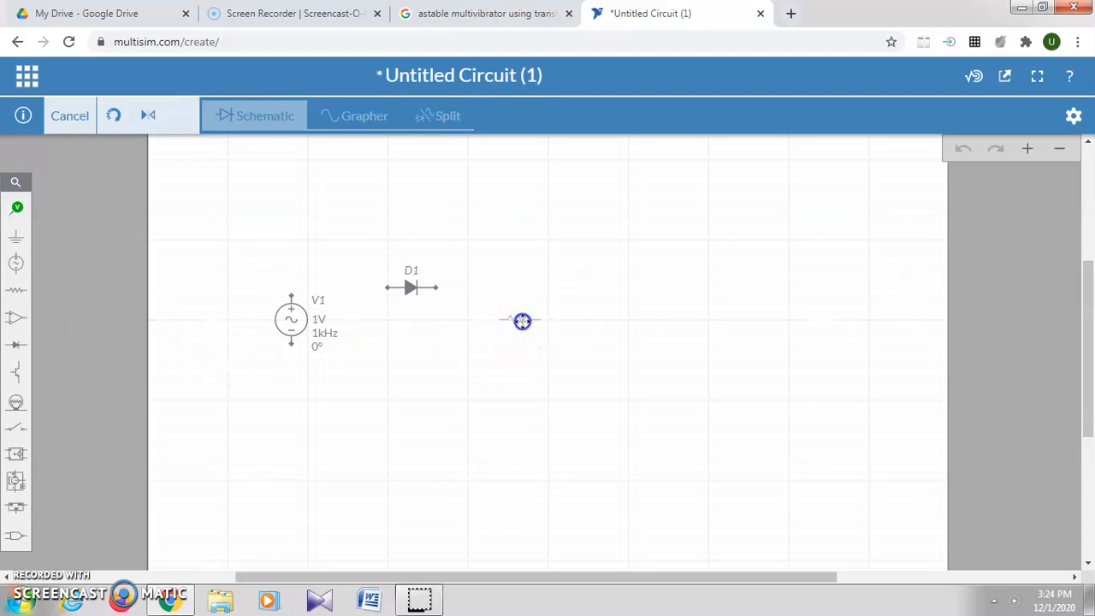
left_click(522, 321)
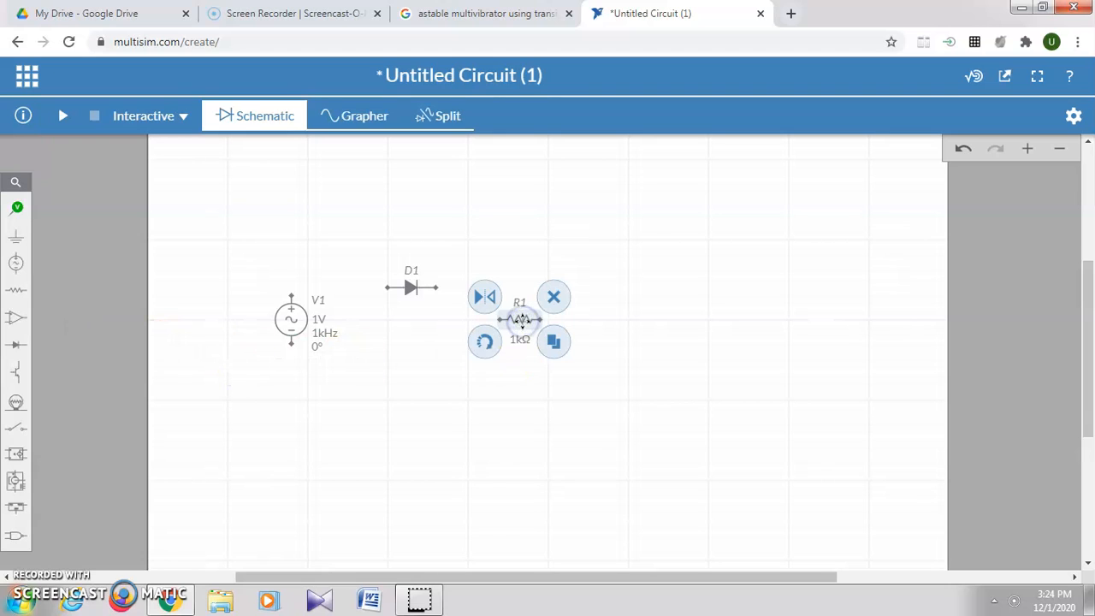
left_click(18, 239)
left_click(77, 287)
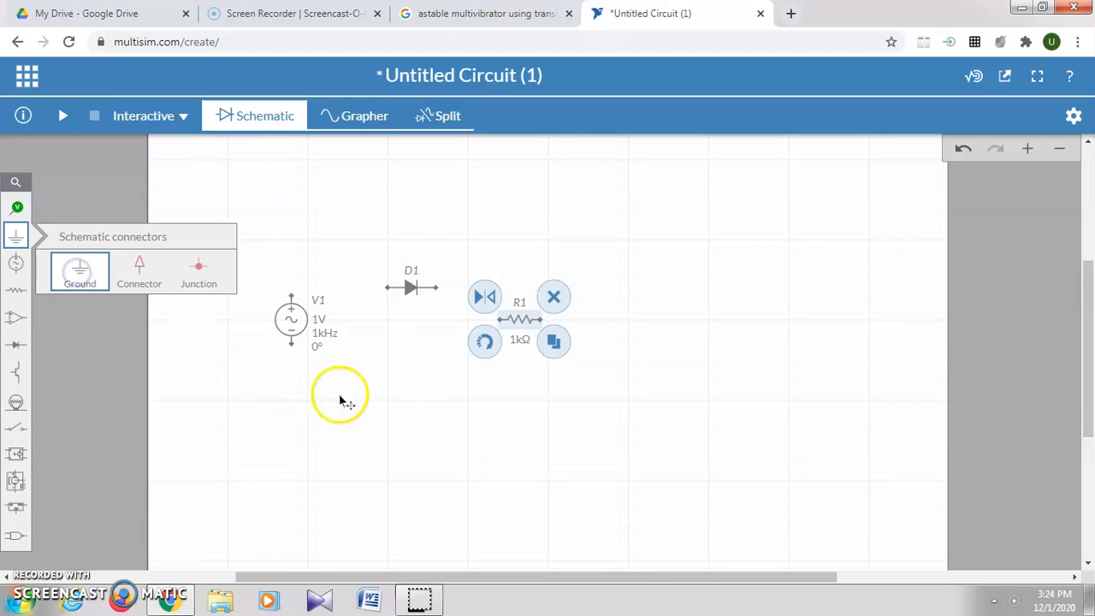
left_click(394, 415)
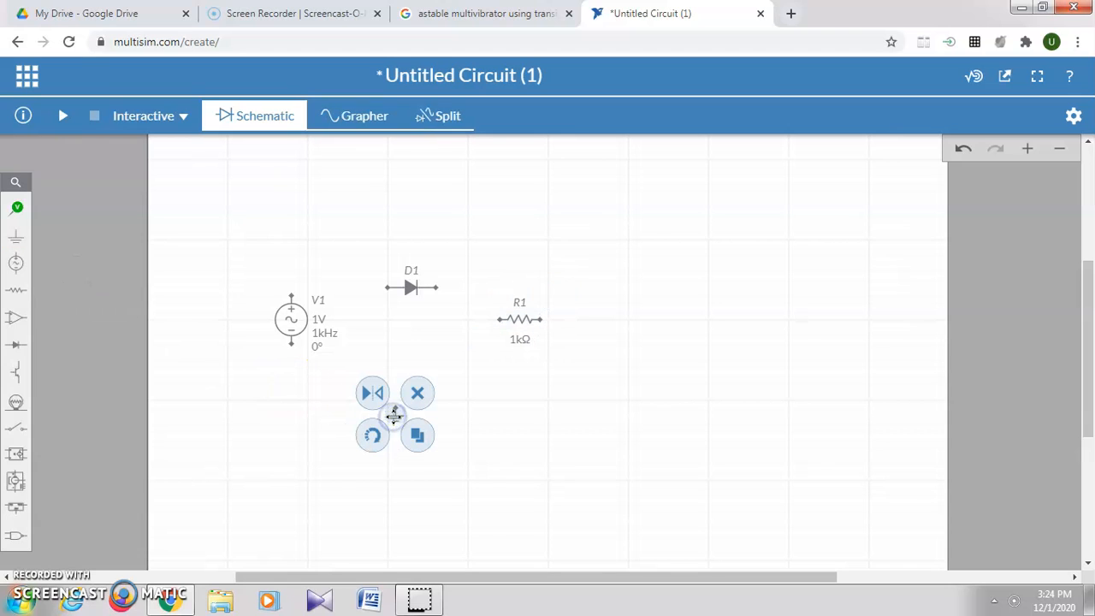
Flip diode D1 horizontally and flip it back to its original direction
left_click(308, 323)
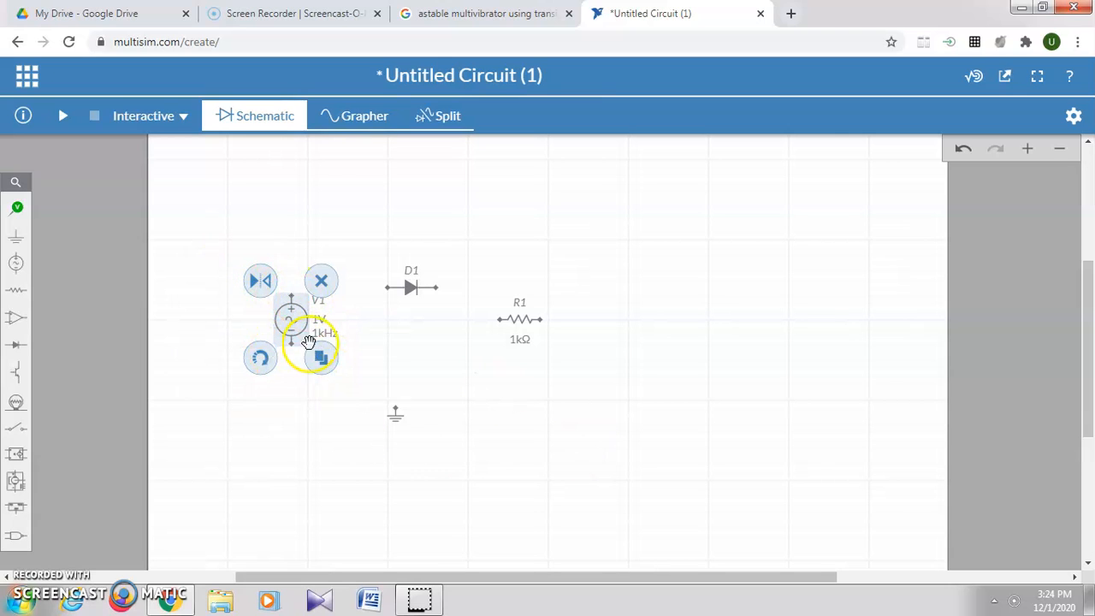
left_click(418, 291)
left_click(364, 267)
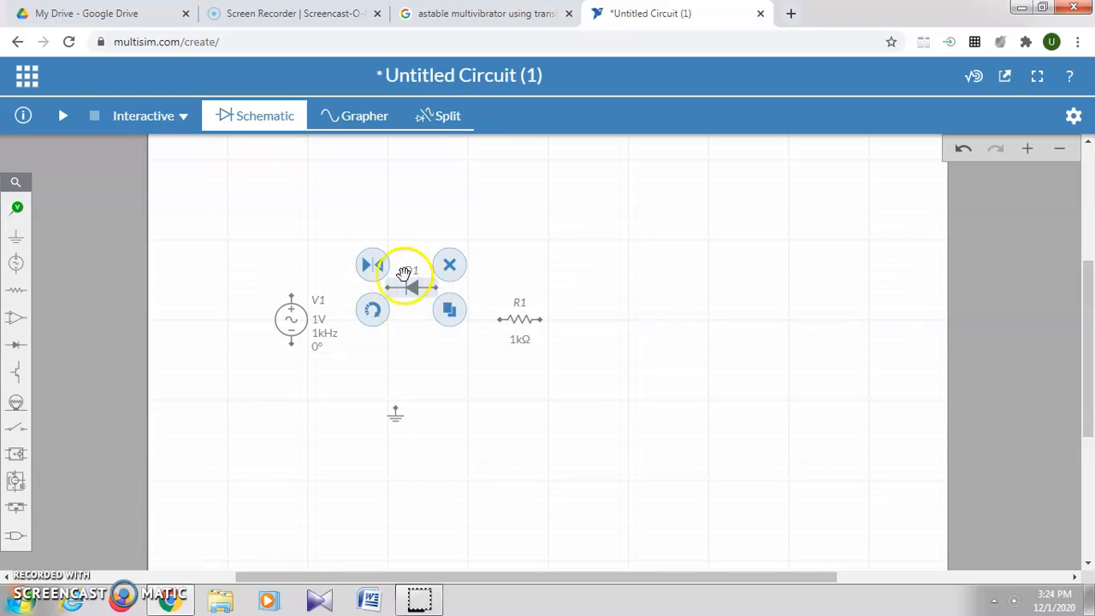
left_click(383, 267)
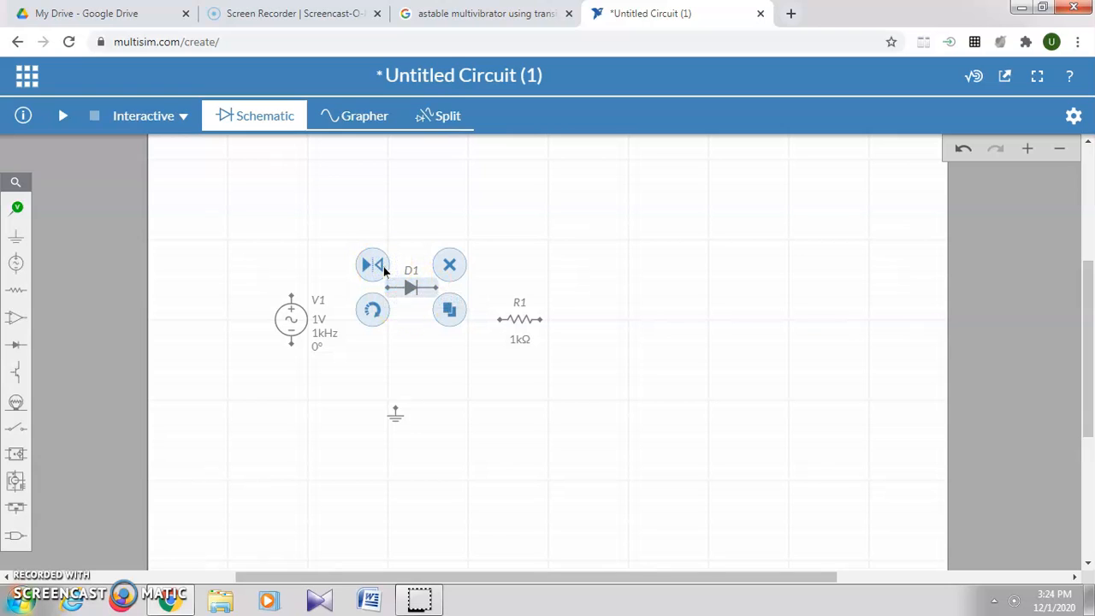
Rotate diode D1 in 90-degree turns through a full revolution, back to its original orientation
left_click(371, 312)
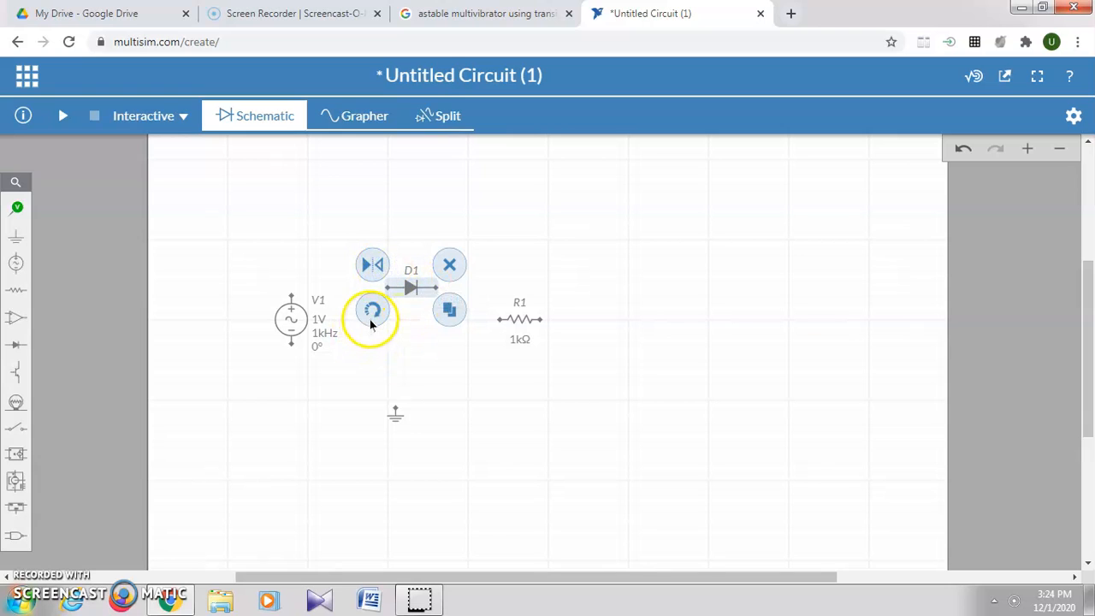
left_click(545, 329)
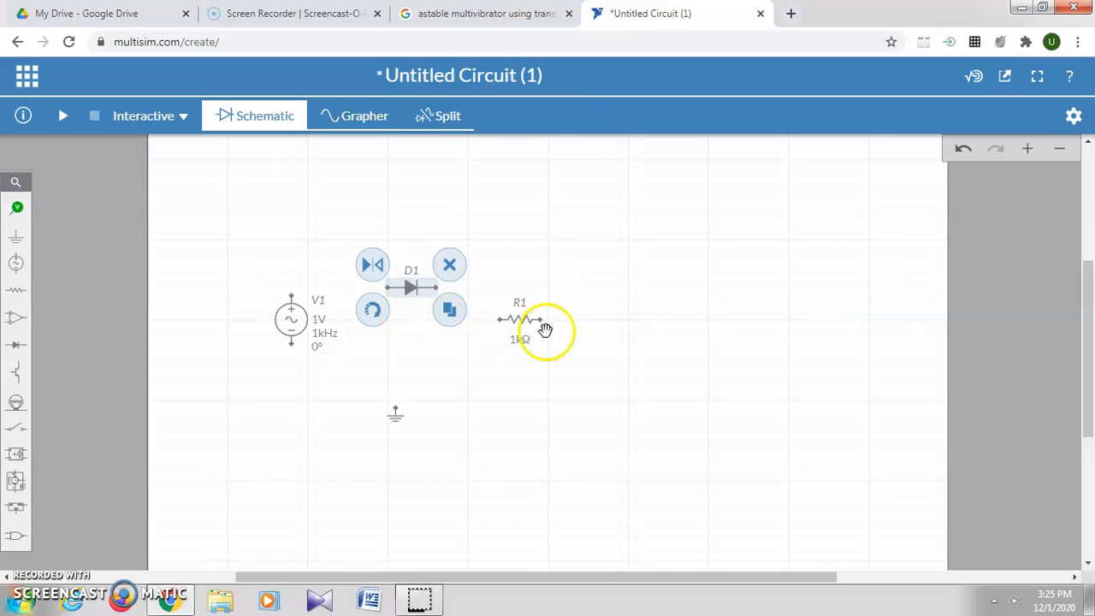
left_click(371, 310)
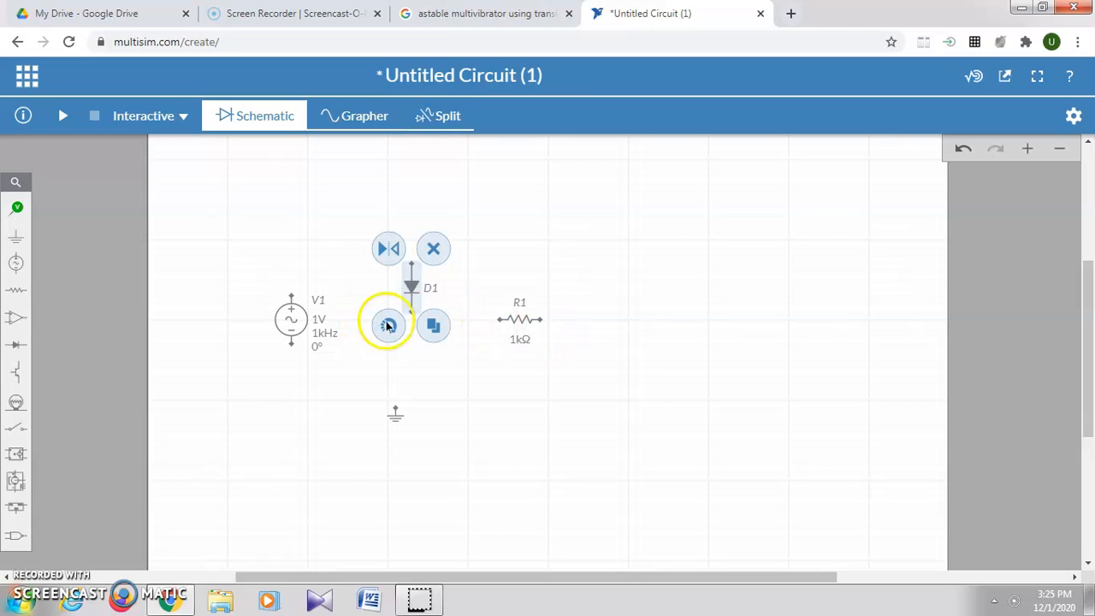
left_click(388, 325)
left_click(372, 313)
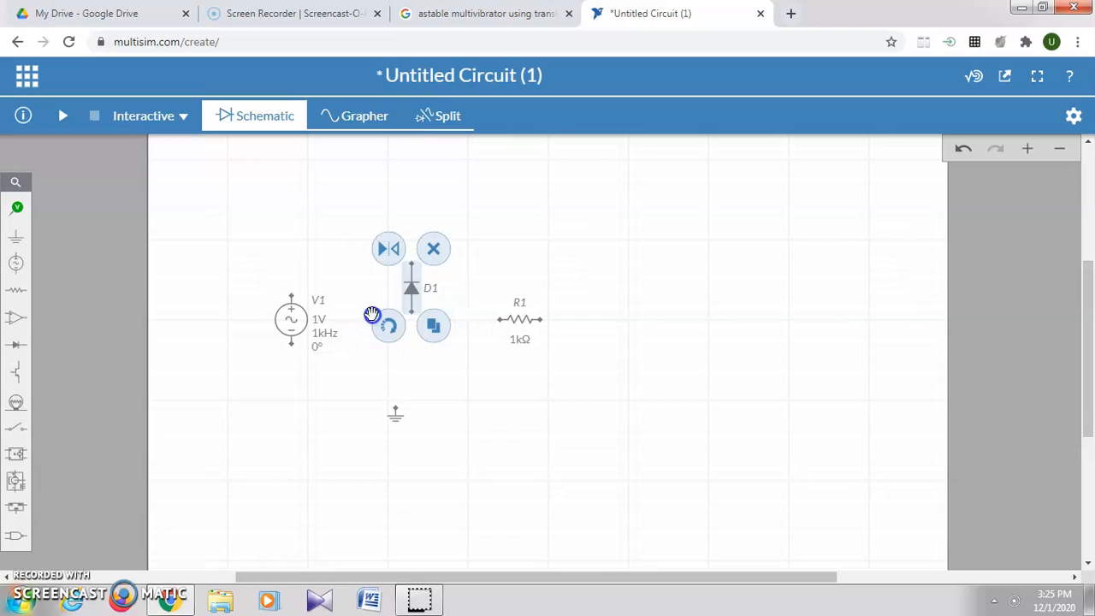
left_click(390, 328)
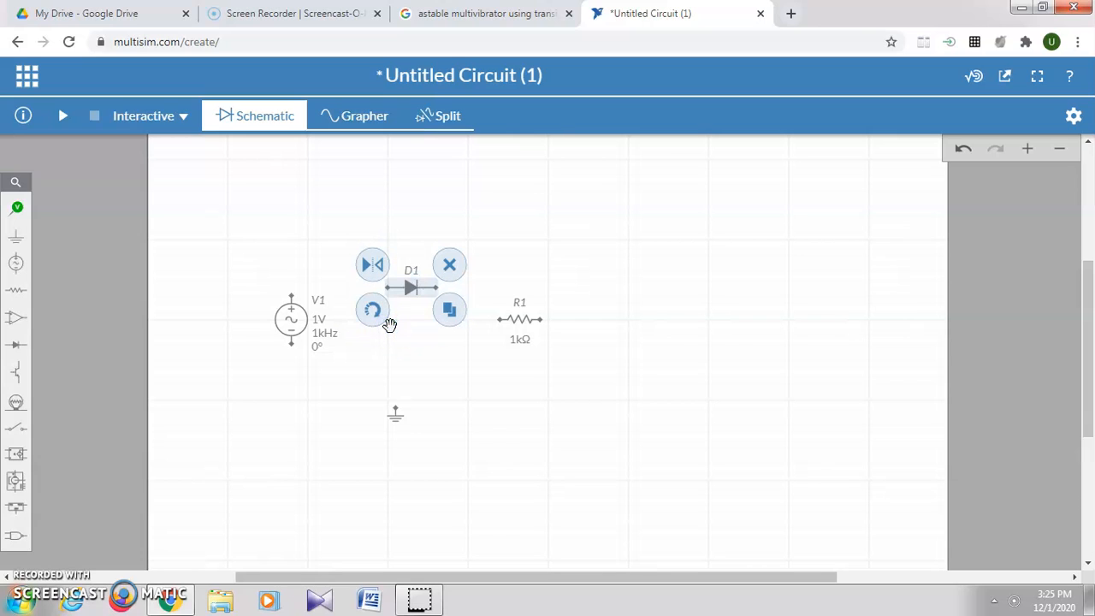
Duplicate diode D1, place the copy below the resistor, and delete that copy
left_click(446, 313)
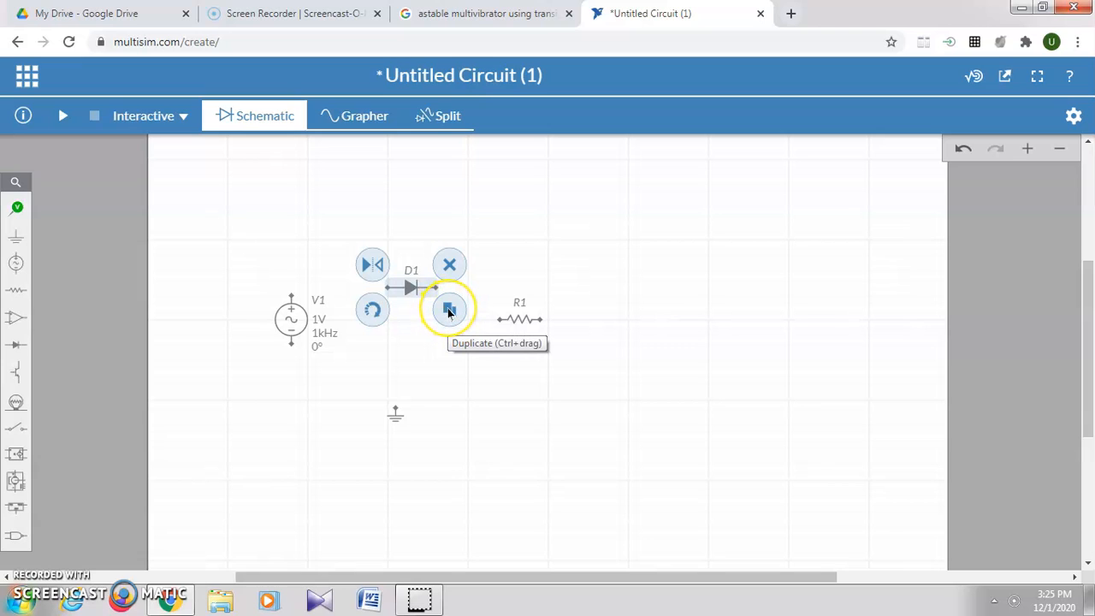
left_click(449, 311)
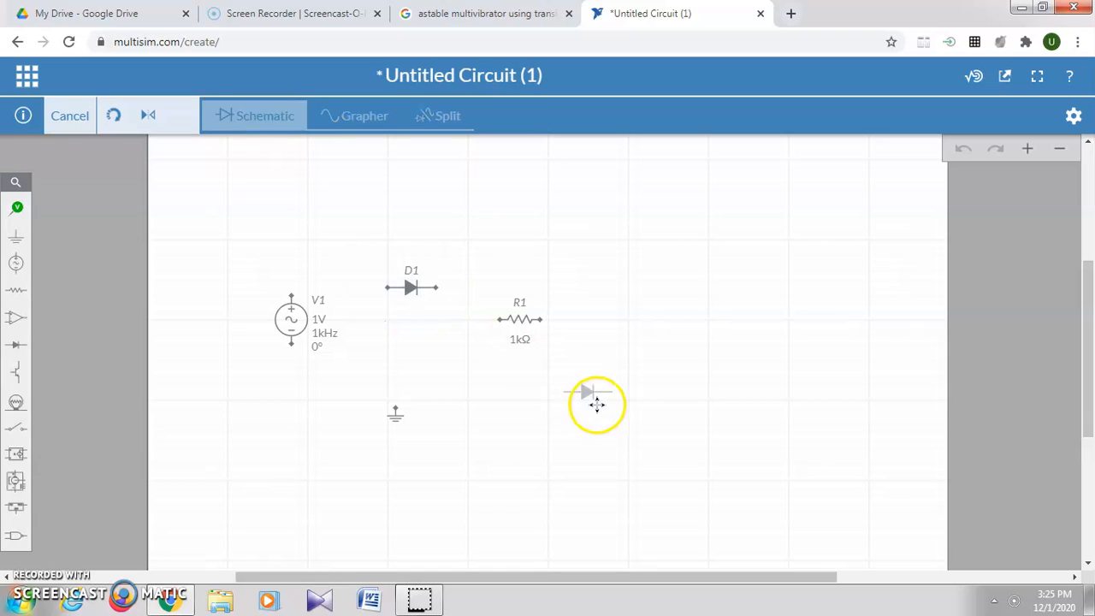
left_click(676, 503)
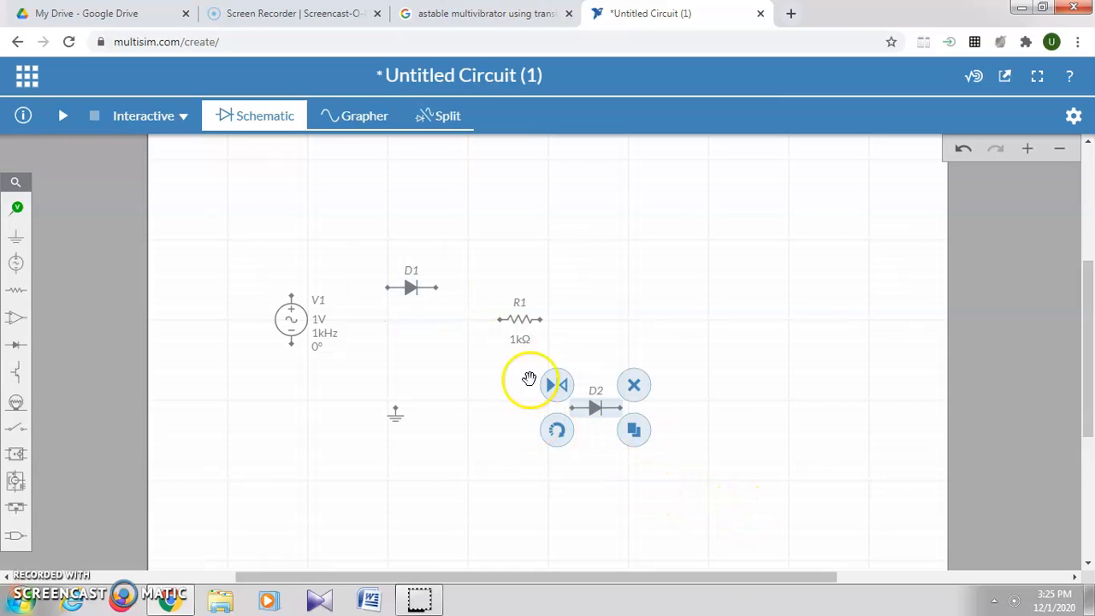
left_click(635, 388)
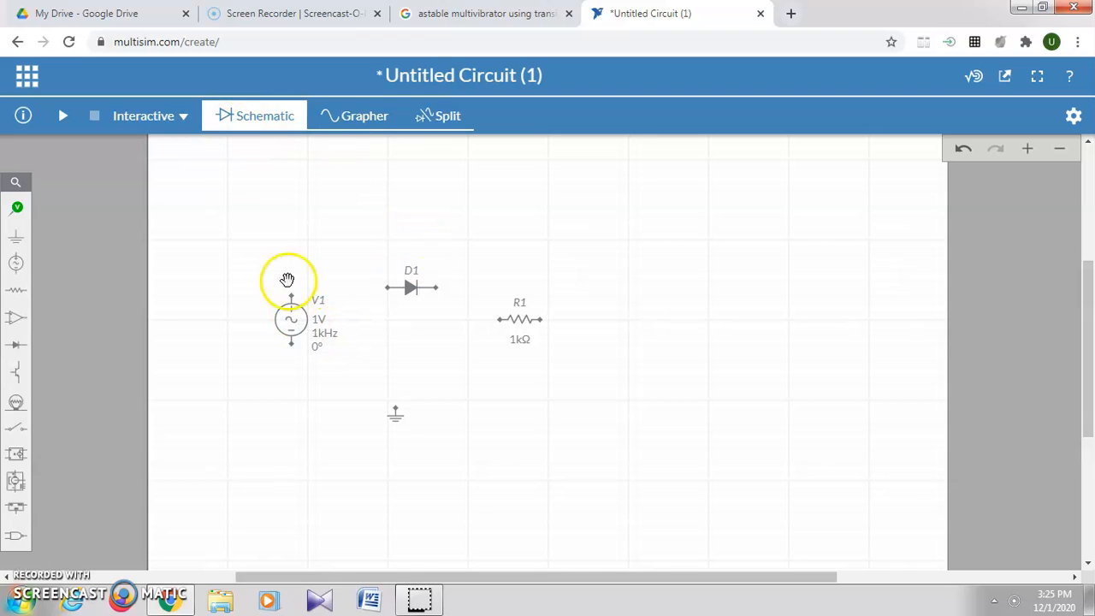
Wire the positive terminal of source V1 to the anode of diode D1 and the diode's cathode to resistor R1
left_click(294, 322)
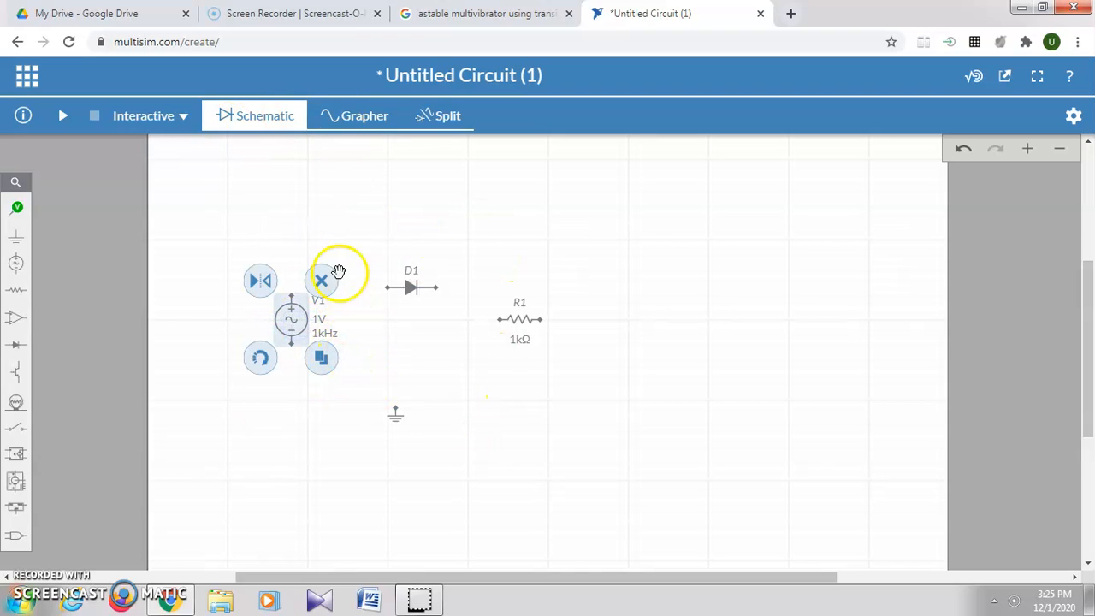
left_click(290, 295)
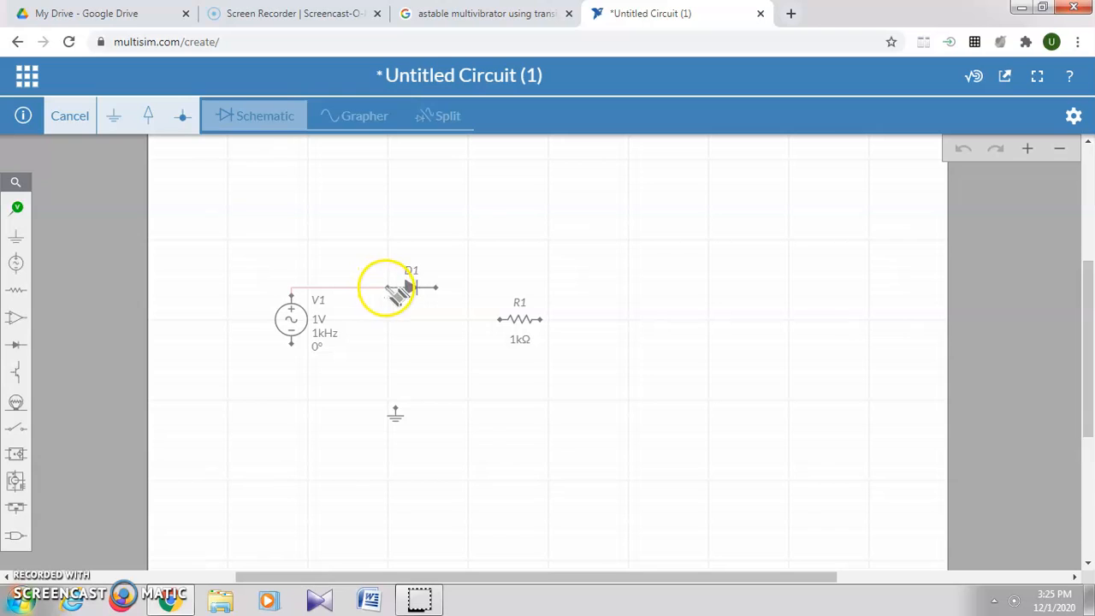
left_click(392, 288)
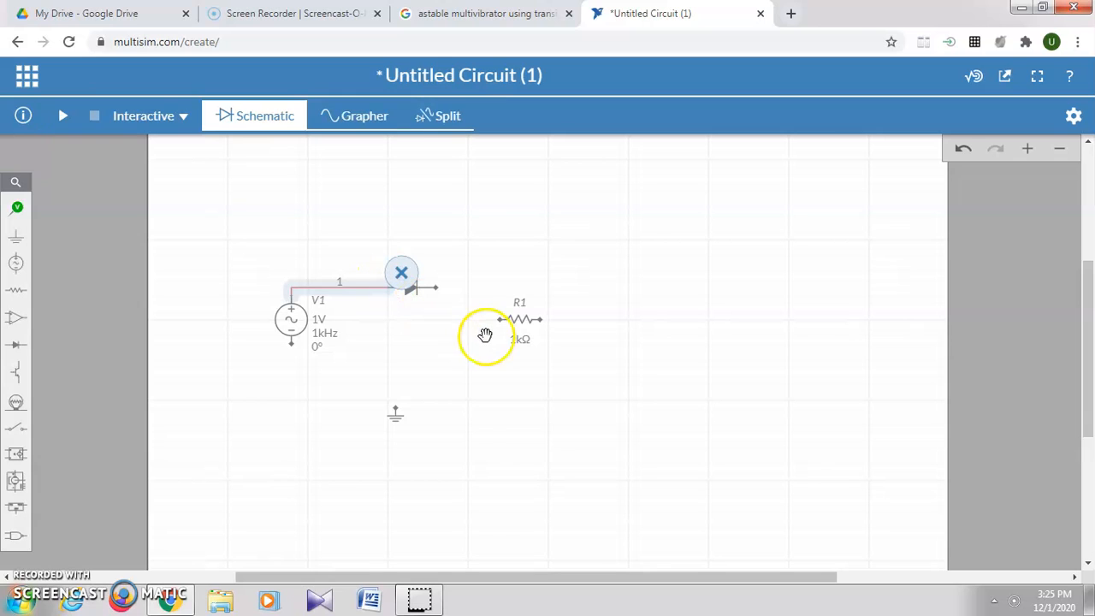
left_click(422, 288)
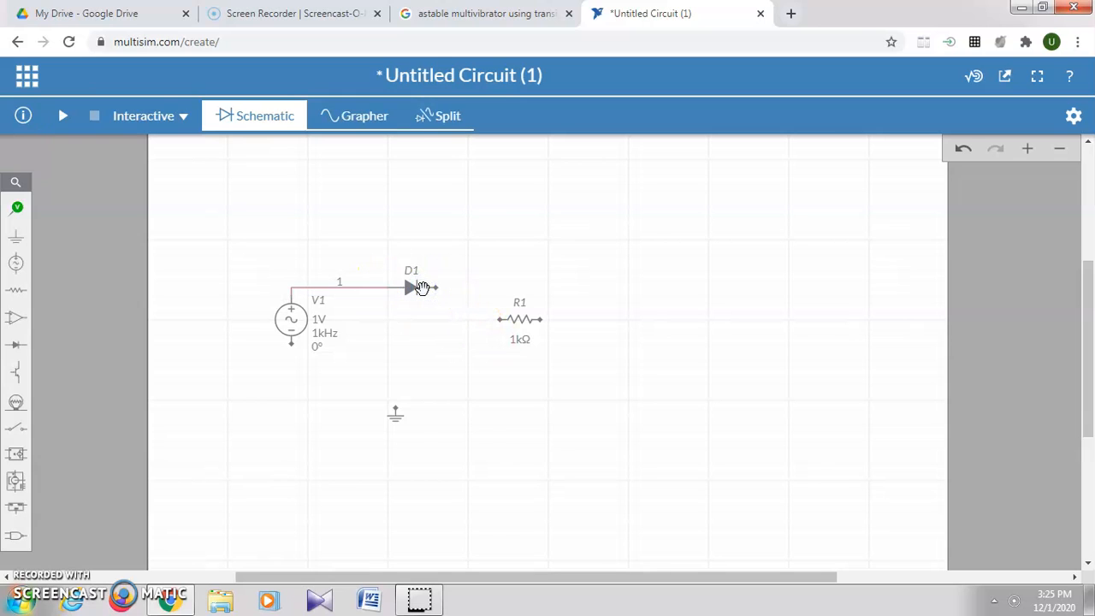
left_click(410, 285)
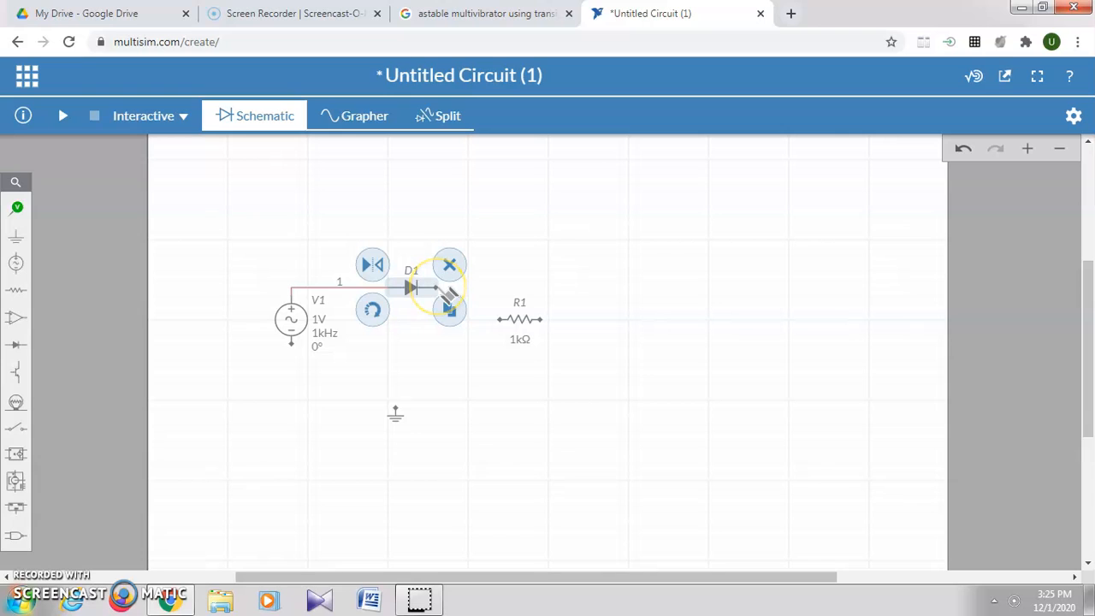
left_click_drag(437, 286, 505, 319)
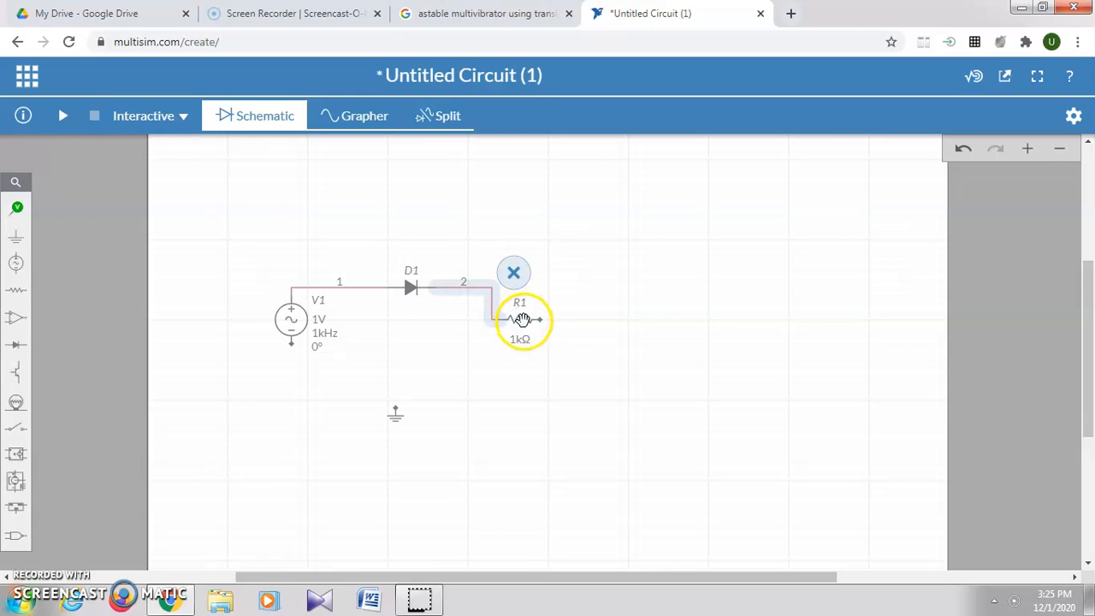
Rotate resistor R1 to vertical and wire its lower end to the negative terminal of source V1
left_click(523, 319)
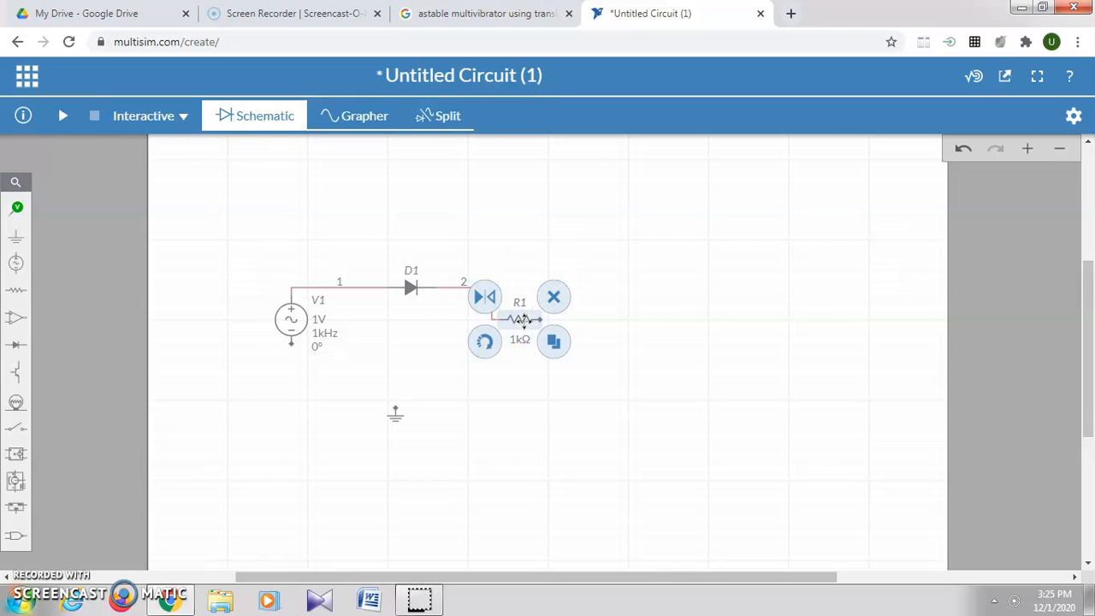
left_click(488, 343)
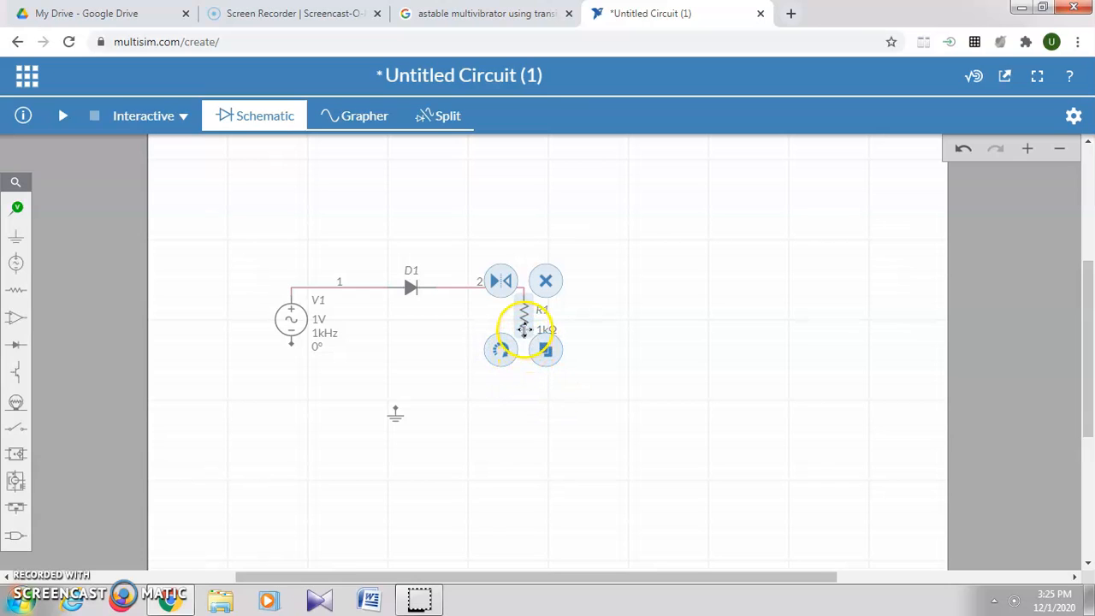
mouse_move(524, 332)
left_mouse_down()
mouse_move(513, 371)
mouse_move(299, 391)
mouse_move(287, 384)
mouse_move(298, 387)
mouse_move(292, 342)
left_mouse_up()
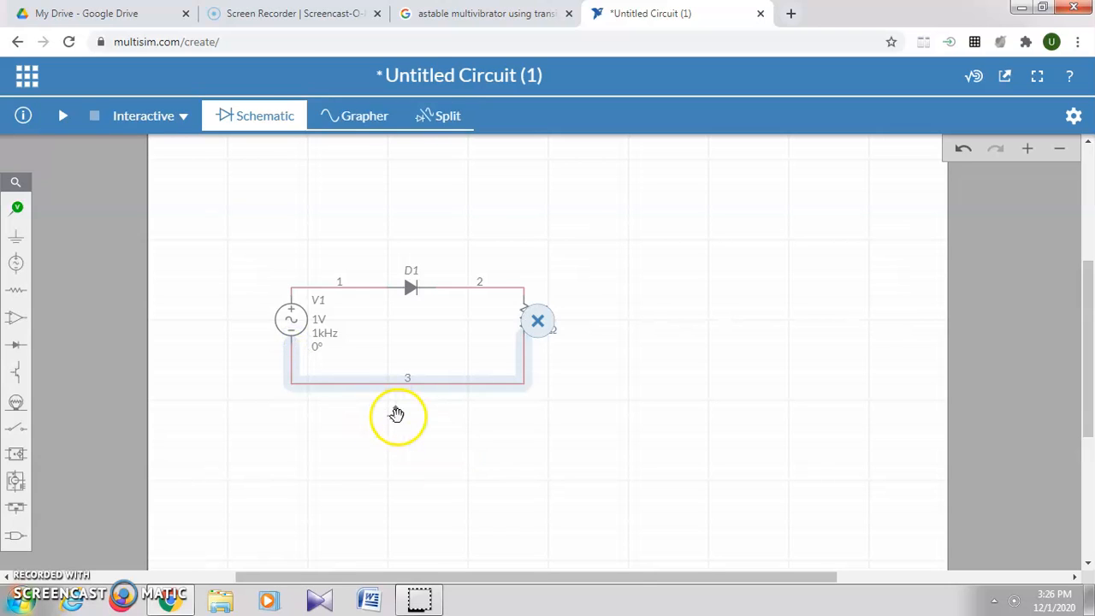
Connect the ground symbol to the return wire between source V1 and resistor R1
left_click(400, 411)
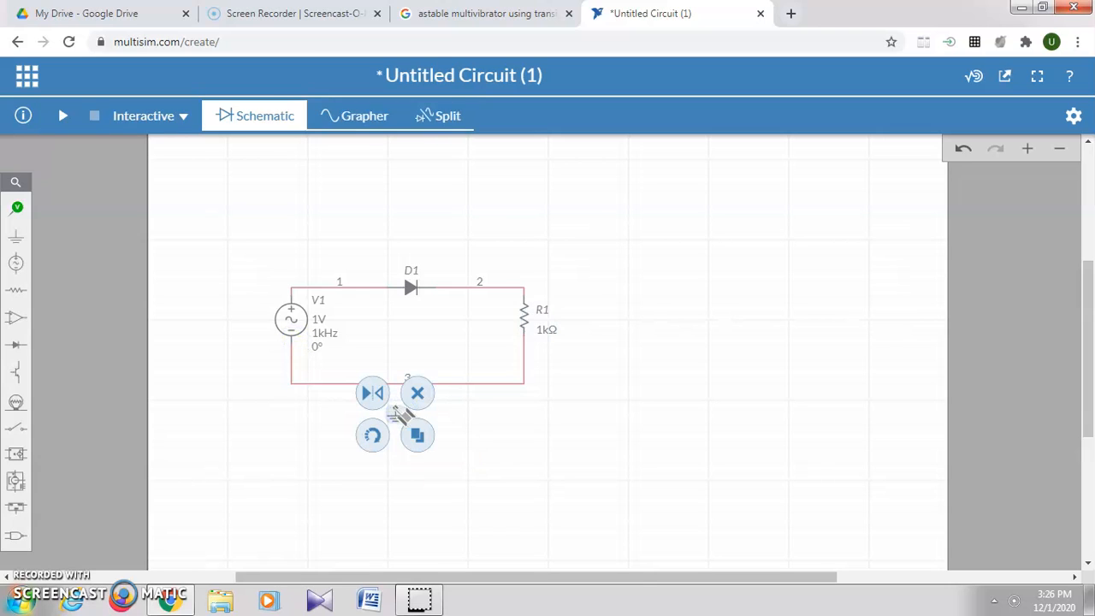
left_click(396, 409)
left_click(395, 384)
left_click(528, 415)
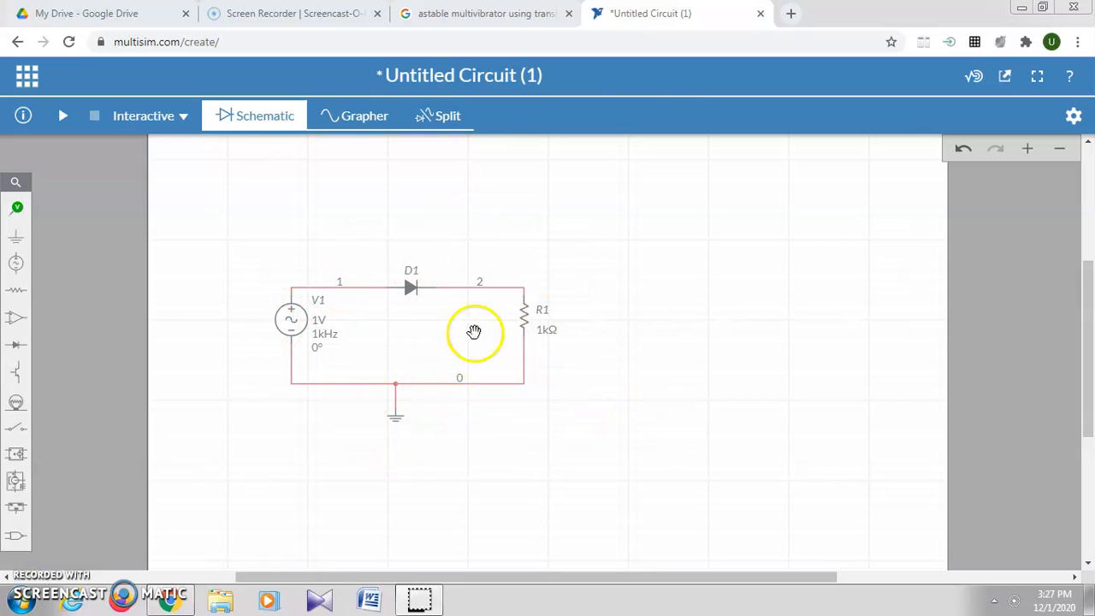
Place a voltage probe on the node 2 wire at the upper end of resistor R1
left_click(16, 207)
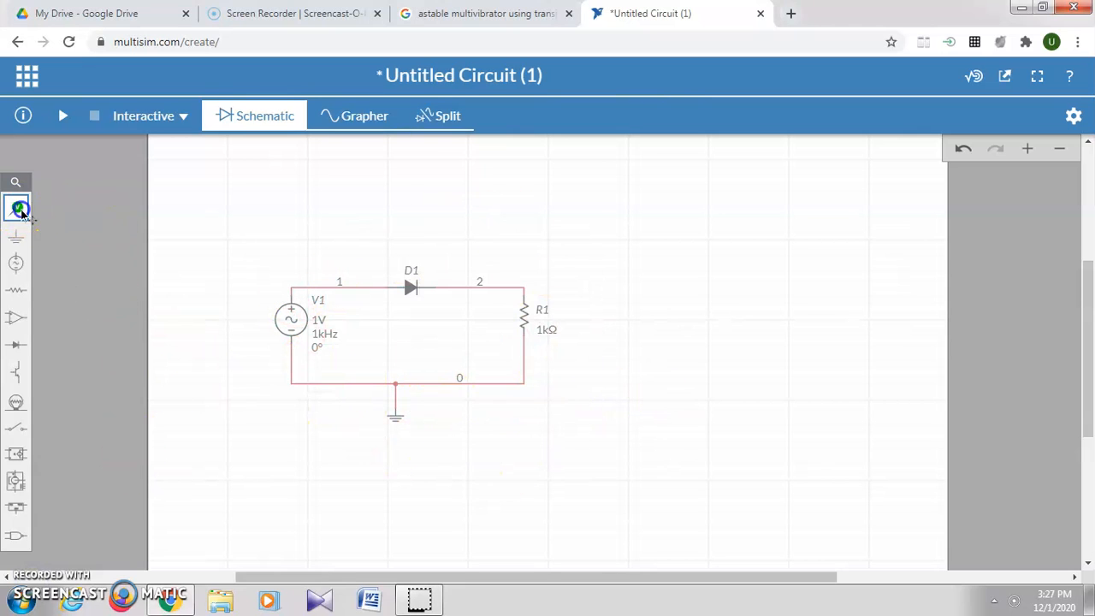
left_click(83, 247)
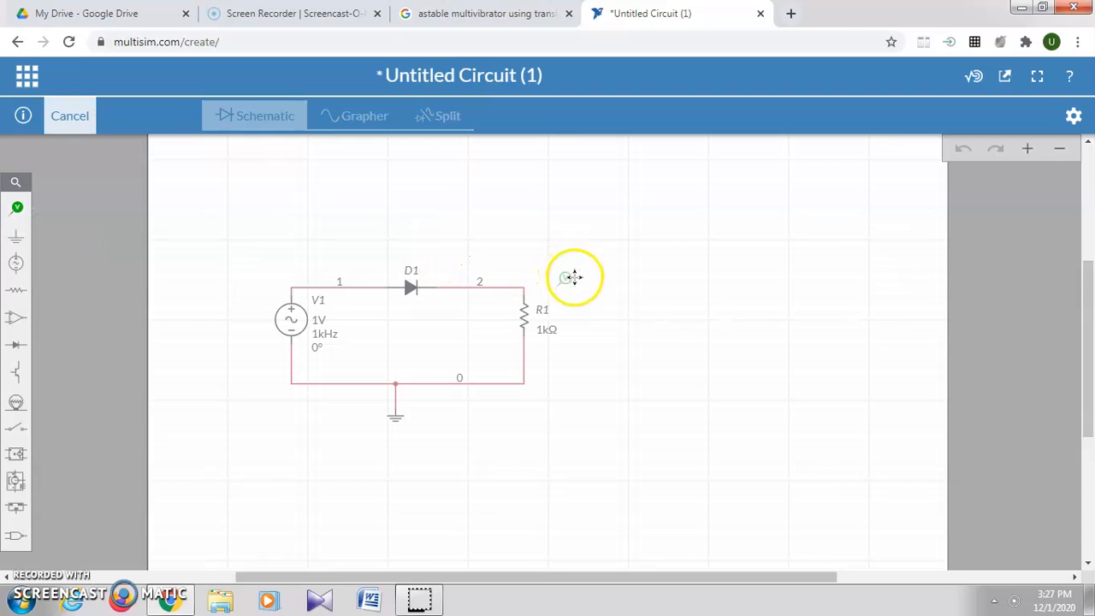
left_click(534, 282)
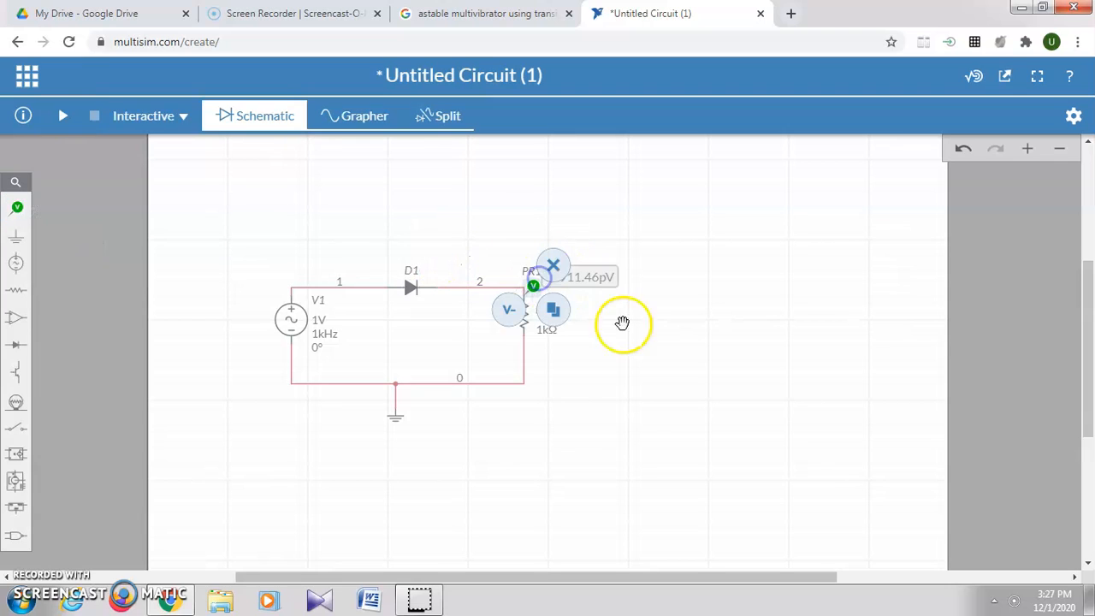
left_click(607, 416)
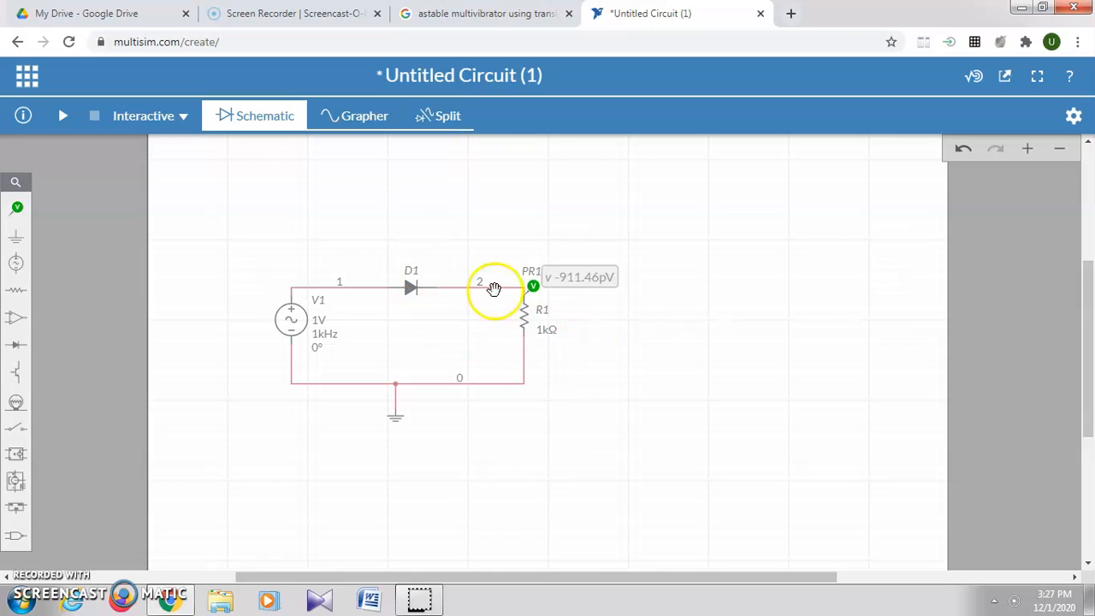
Try a resistance of 600 Ω on resistor R1 and restore it to 1 kΩ
left_click(545, 332)
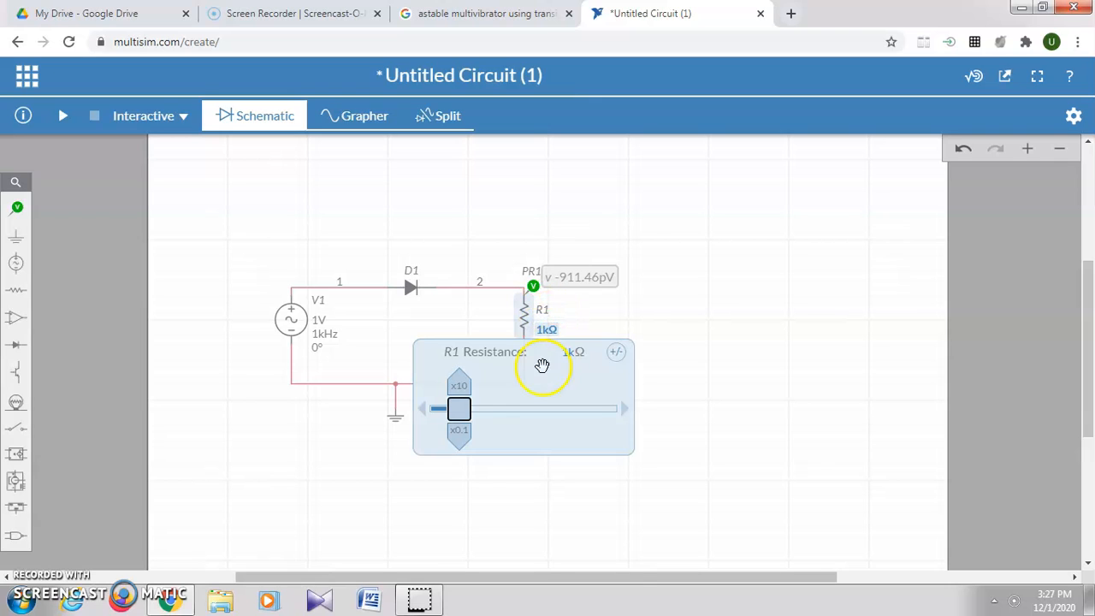
mouse_move(459, 412)
left_mouse_down()
mouse_move(533, 411)
mouse_move(453, 418)
left_mouse_up()
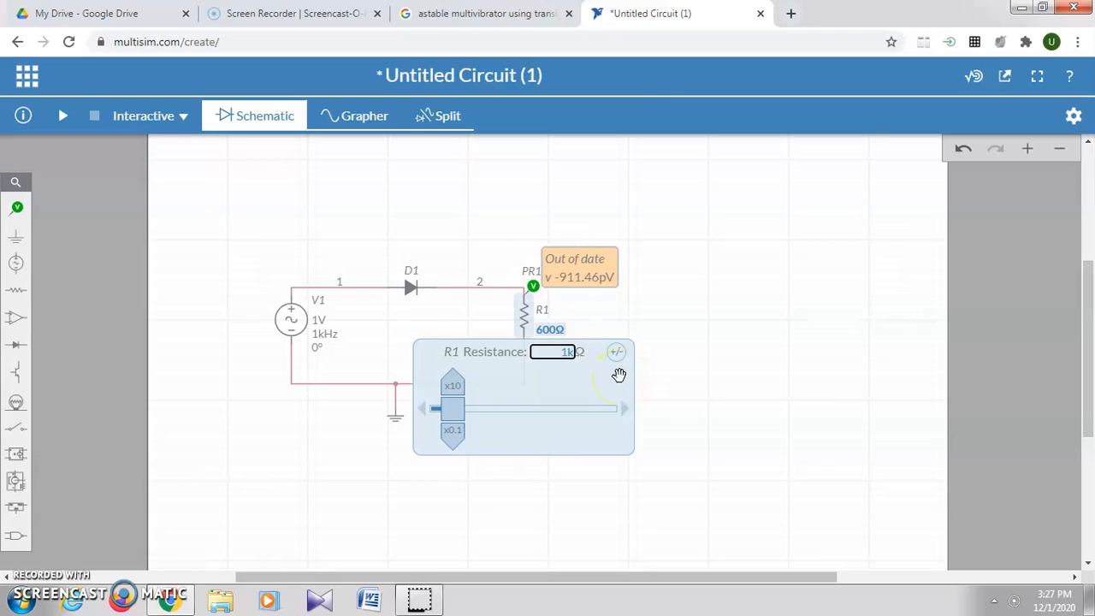
left_click(667, 408)
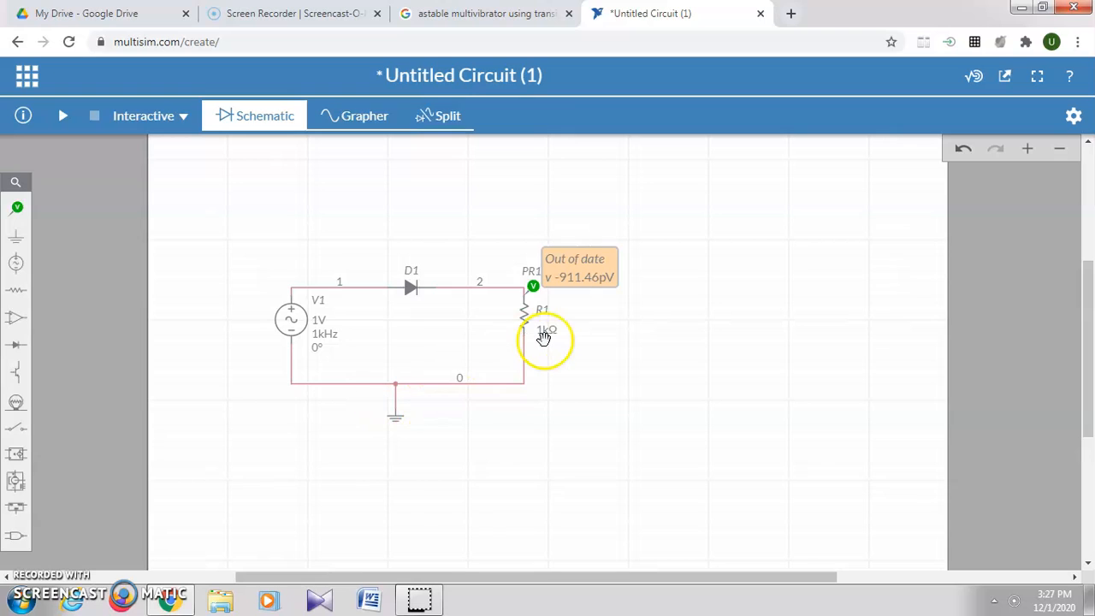
Run the interactive simulation and show the probe waveform beside the schematic in the split view
left_click(62, 116)
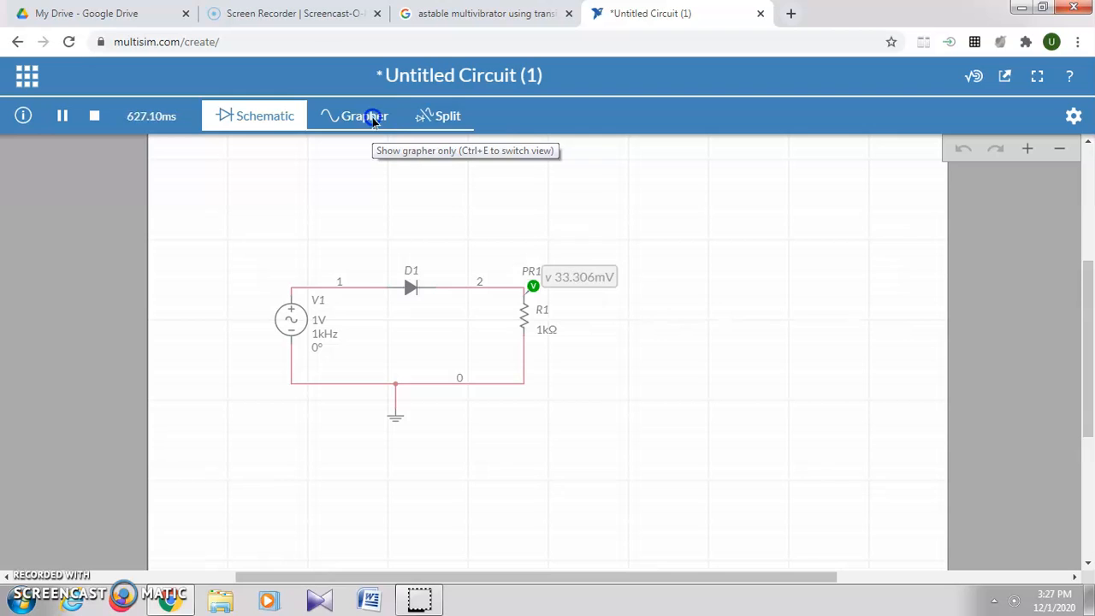
left_click(368, 117)
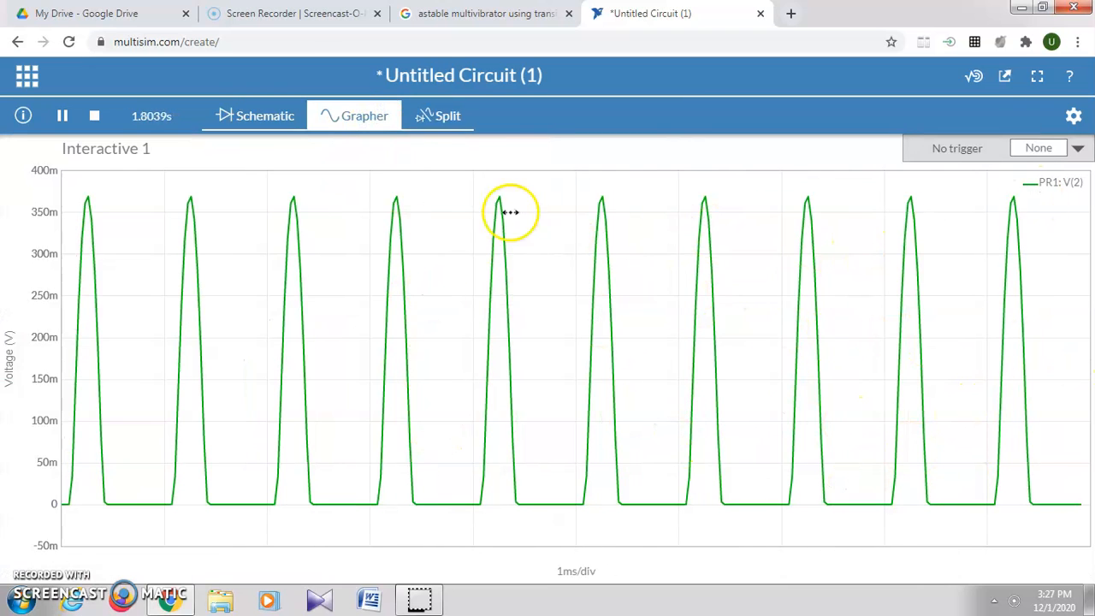
left_click(453, 120)
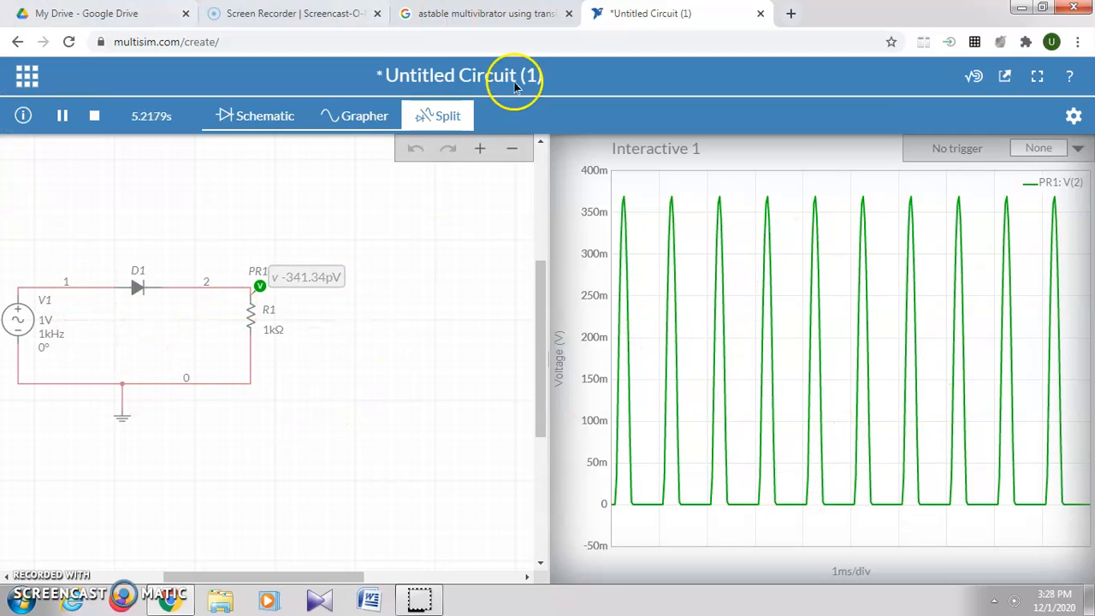
Show the configuration settings and zoom the waveform's time scale to 500 µs/div
left_click(1073, 120)
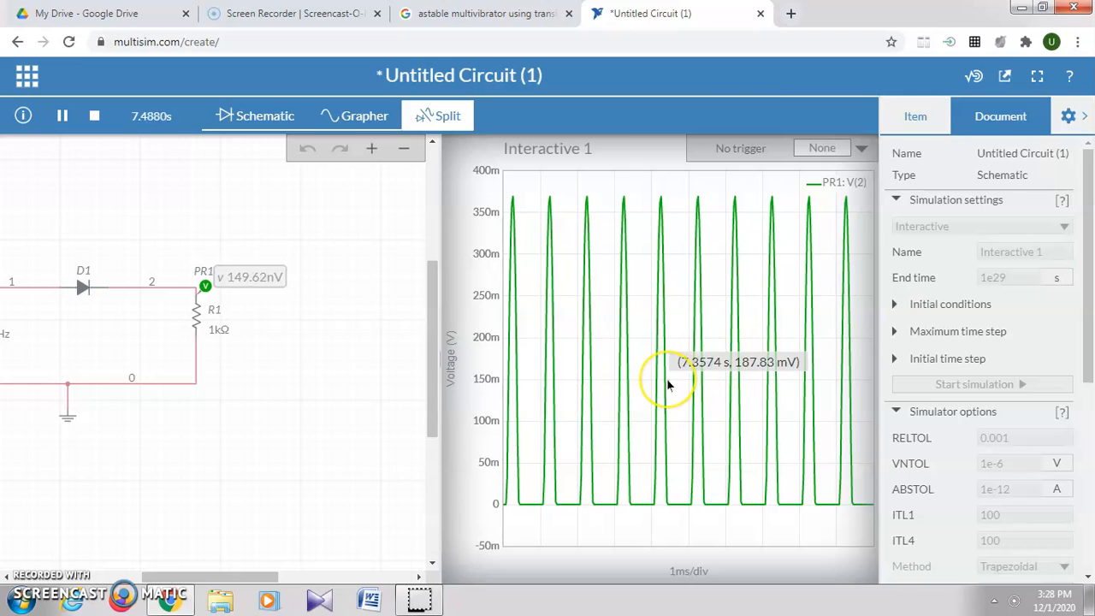
scroll(666, 378, "down", 2)
scroll(669, 385, "up", 2)
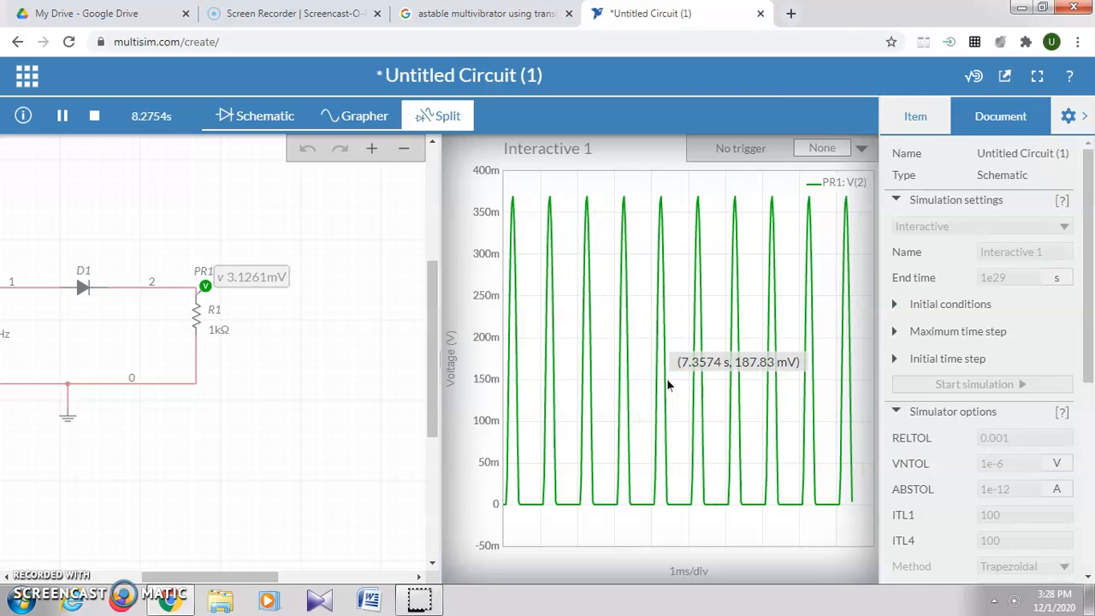
scroll(669, 385, "up", 2)
scroll(668, 385, "down", 2)
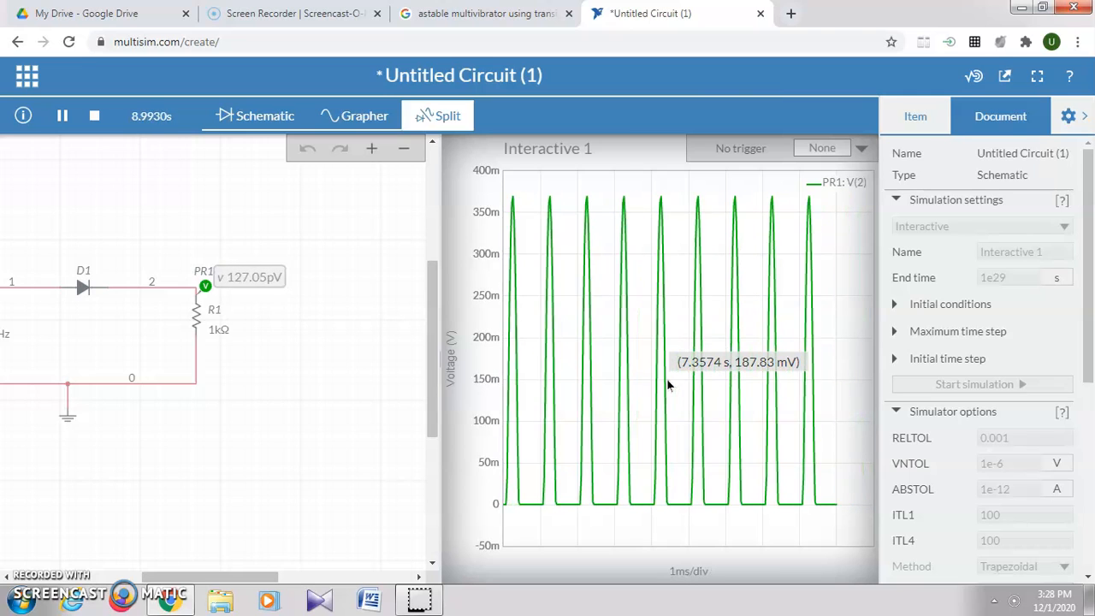
scroll(668, 385, "down", 1)
scroll(668, 385, "up", 2)
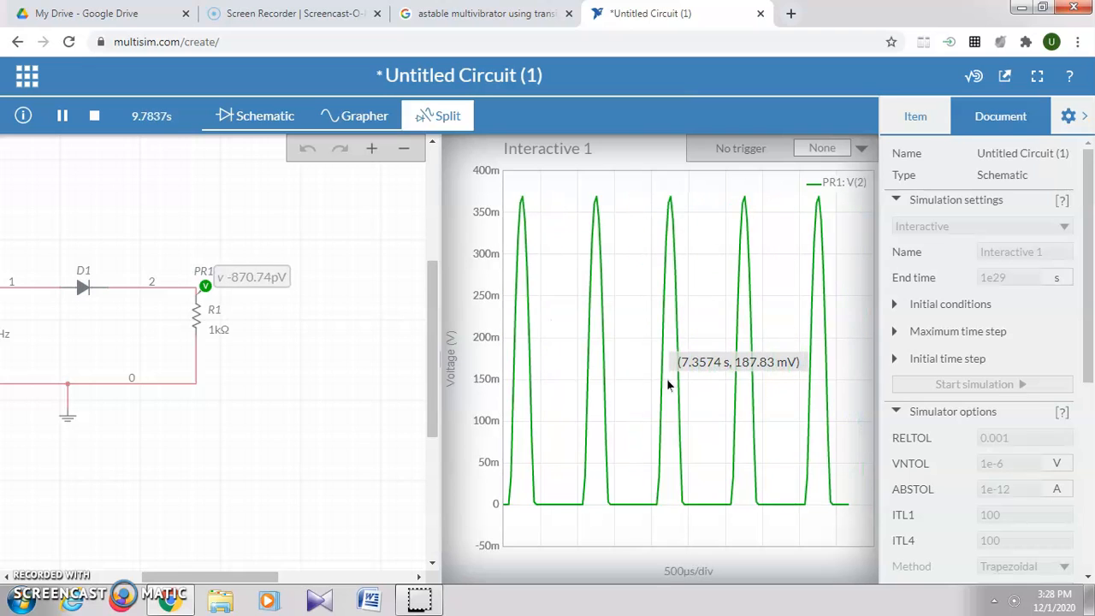
Pause the running simulation and stop it
left_click(80, 122)
left_click(64, 116)
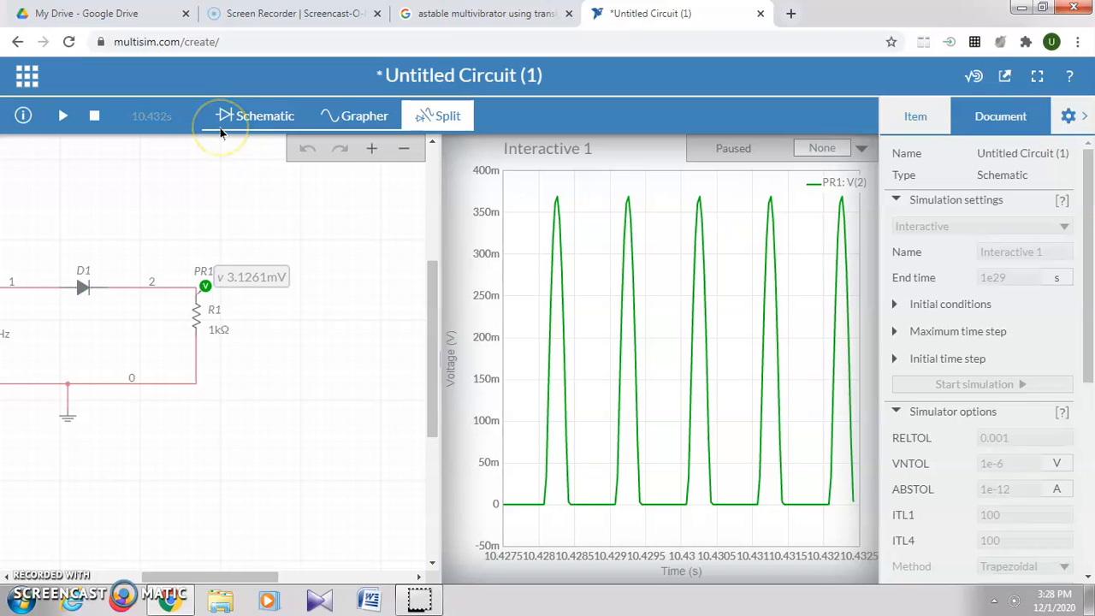
left_click(95, 120)
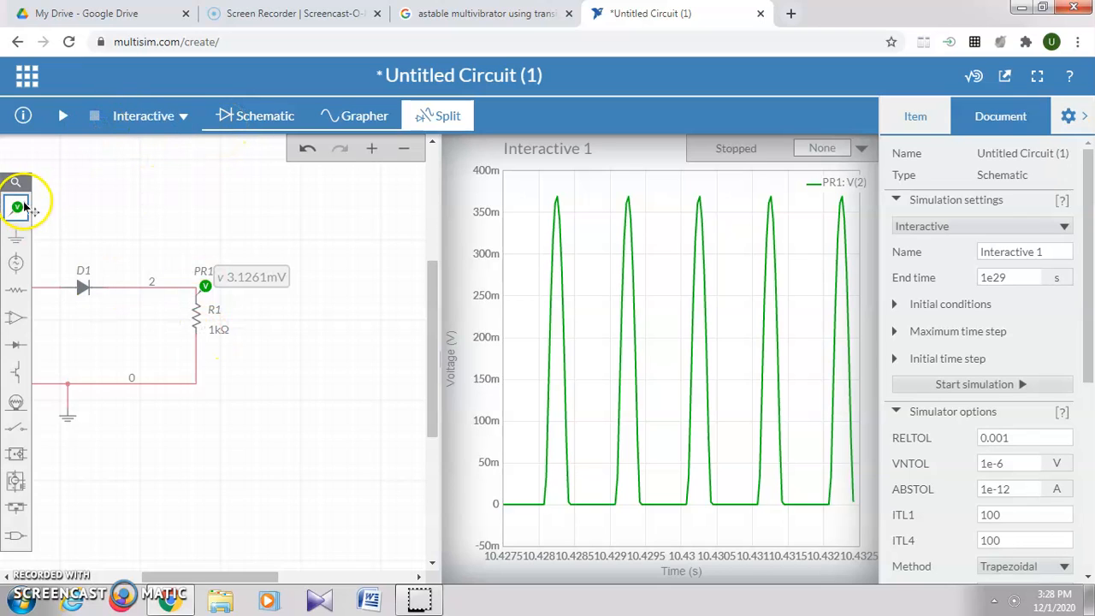
Place a second voltage probe on the wire between source V1 and diode D1, and rerun the simulation
left_click(19, 207)
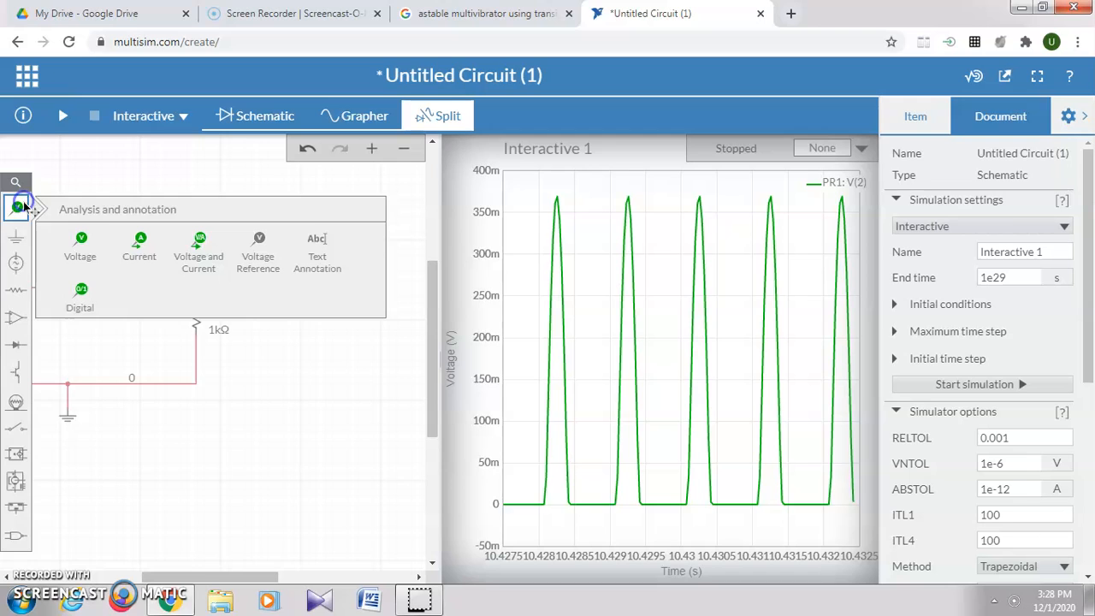
left_click(79, 241)
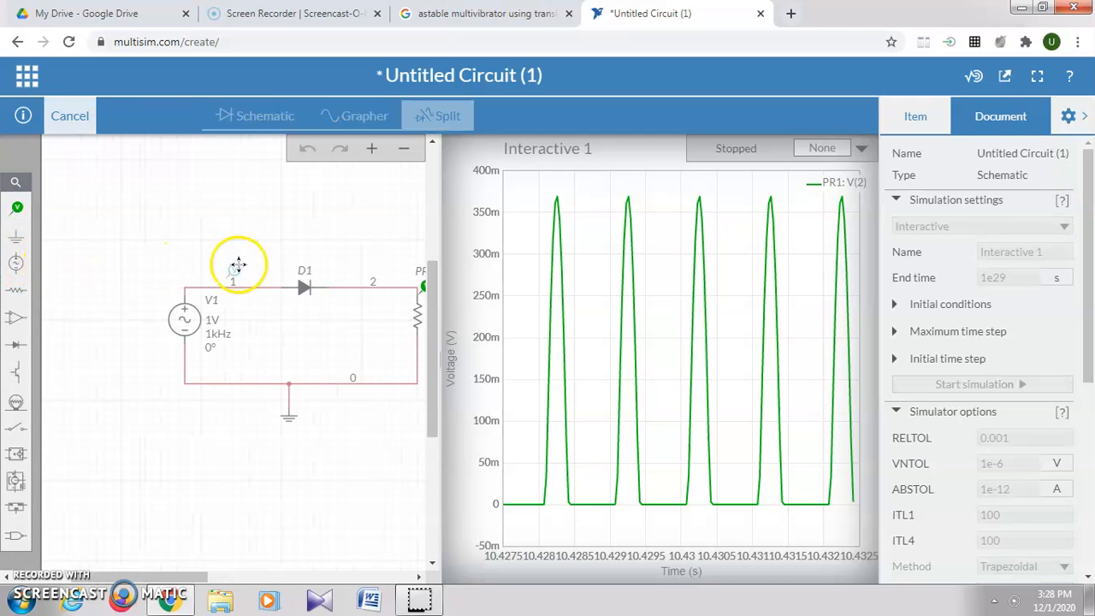
left_click(208, 271)
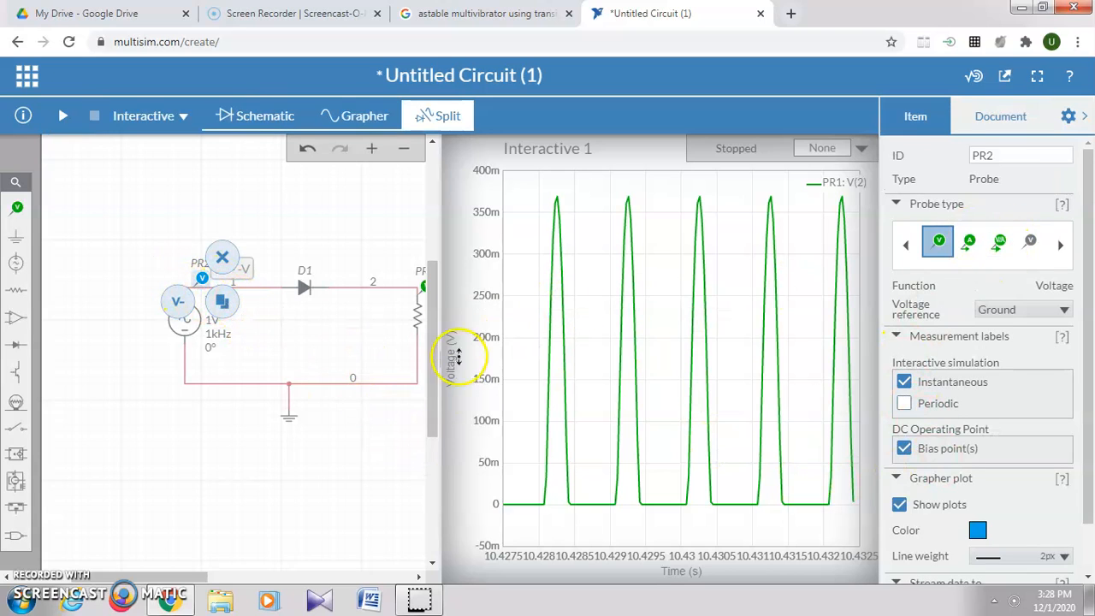
left_click(63, 120)
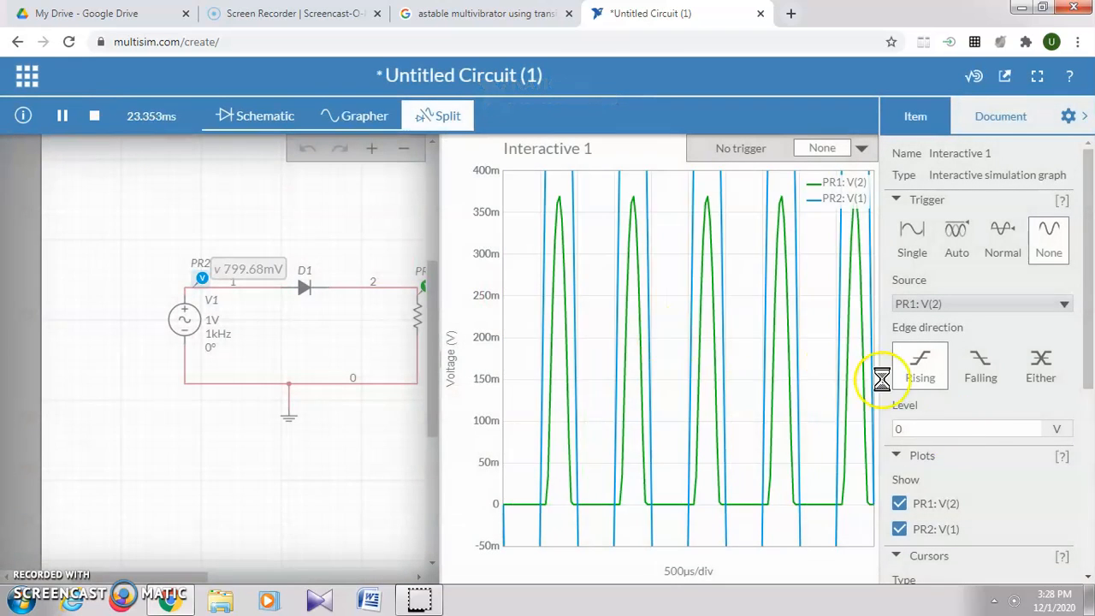
Set the graph's voltage axis minimum to 0 V and maximum to 300 V
scroll(1090, 487, "down", 2)
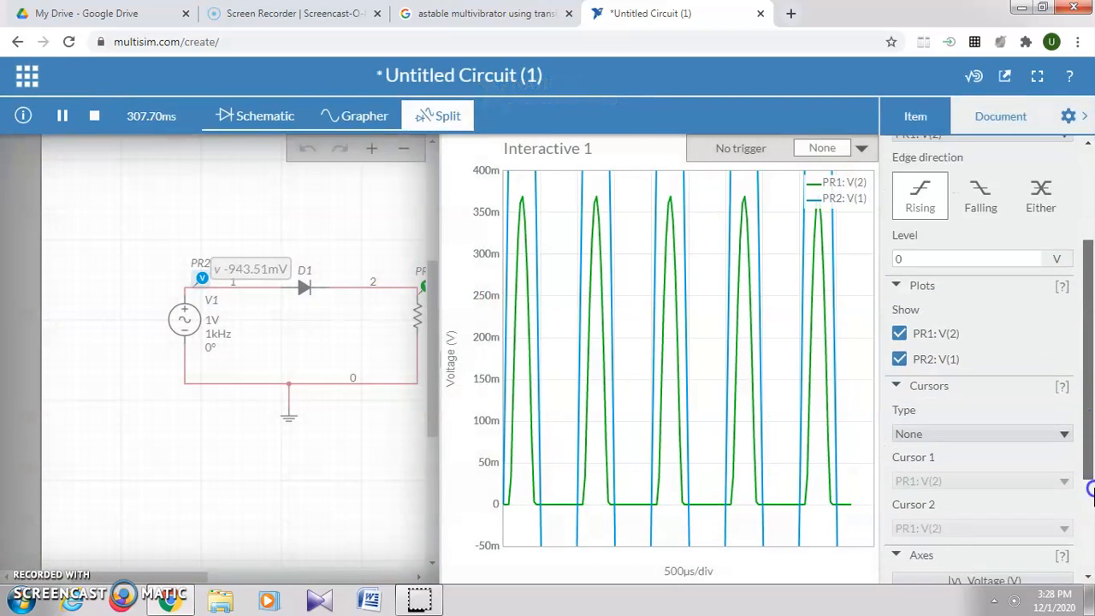
scroll(1091, 488, "down", 3)
left_click(1016, 541)
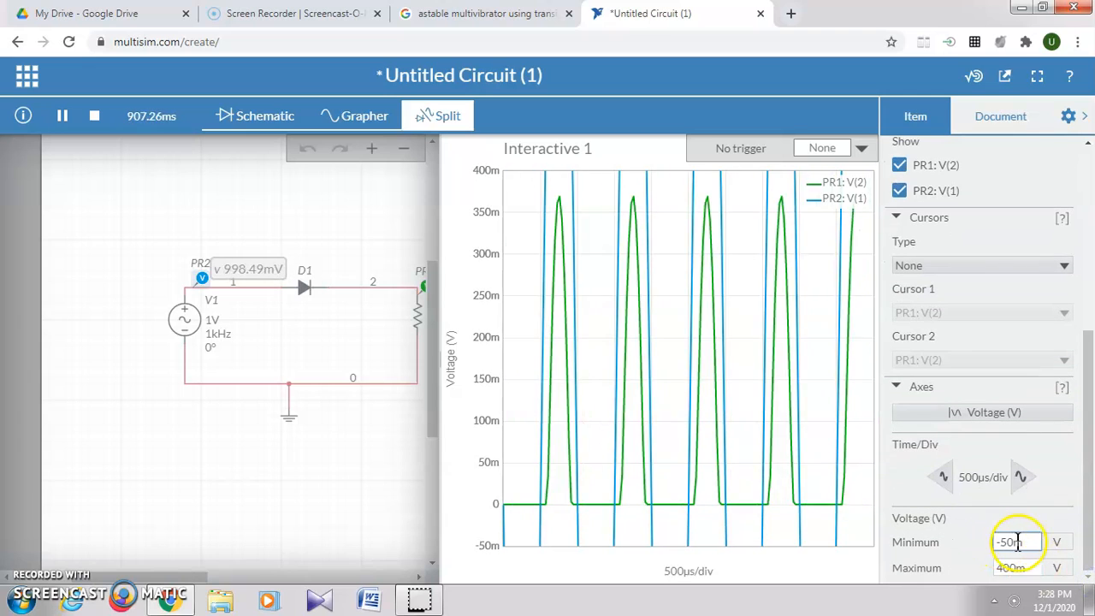
left_click_drag(1023, 542, 990, 548)
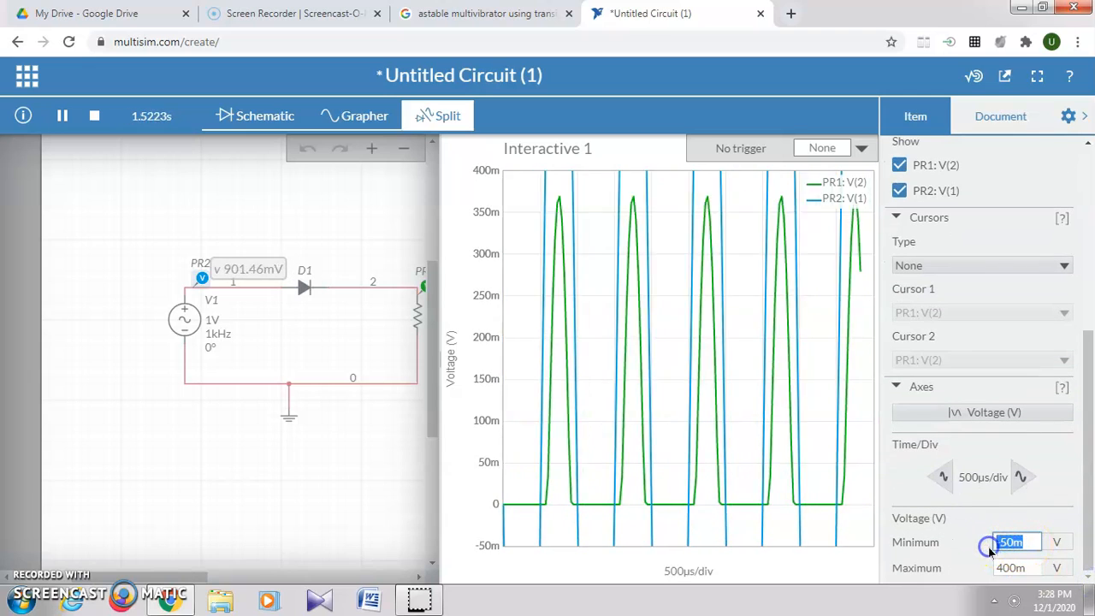
type("0")
left_click(1023, 569)
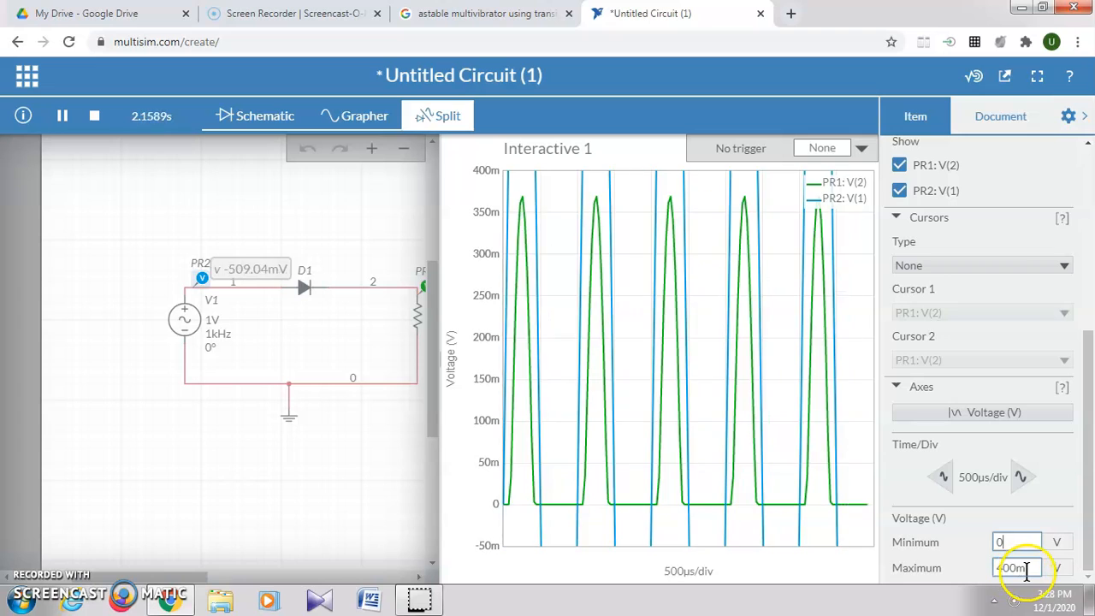
left_click_drag(1027, 569, 998, 568)
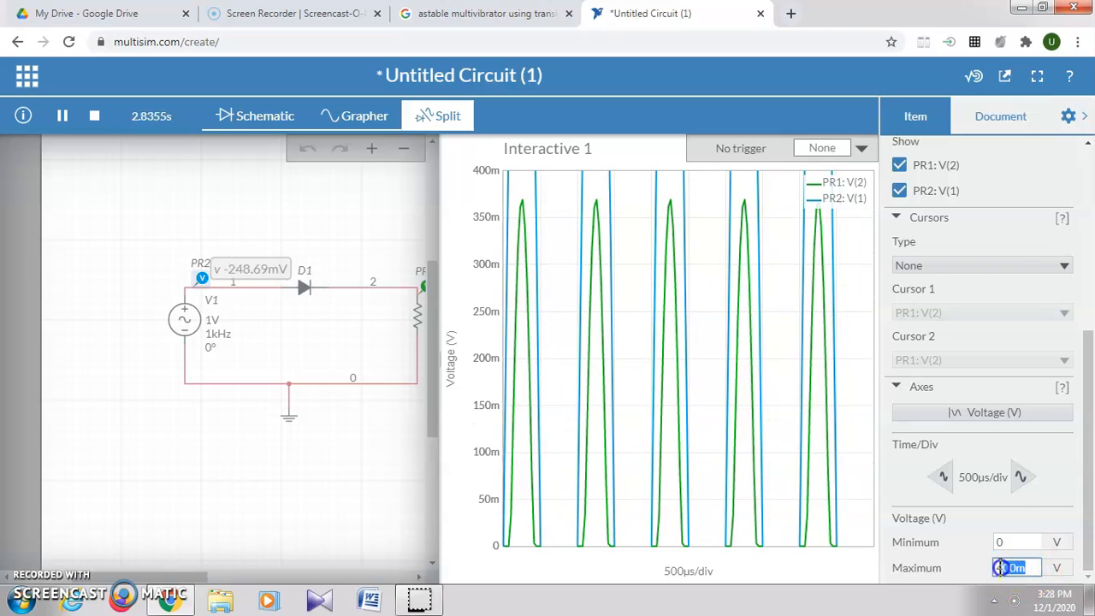
type("300m")
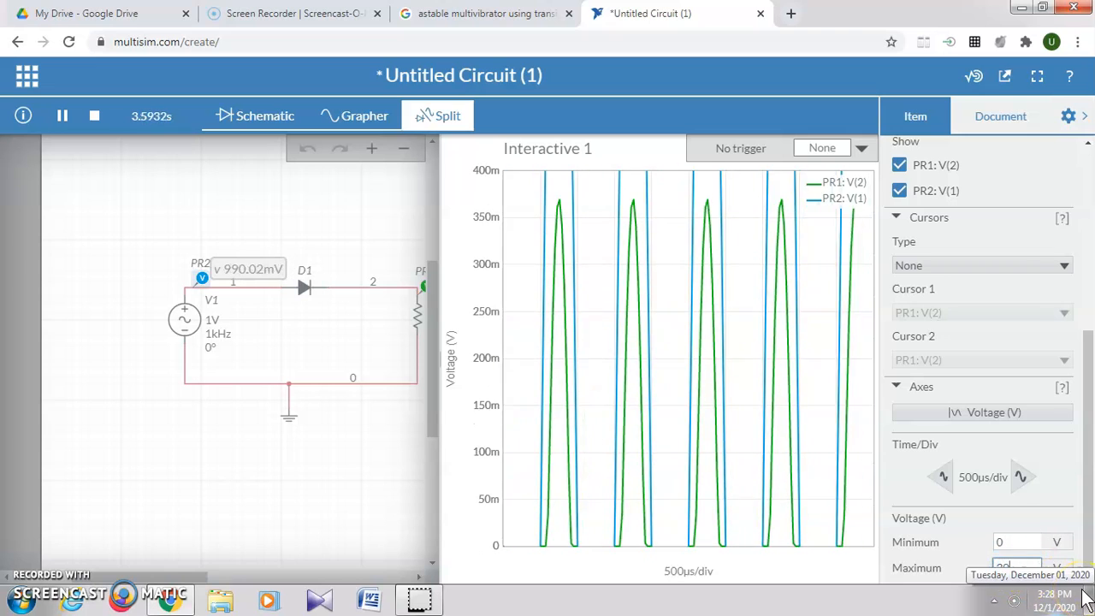
left_click(815, 580)
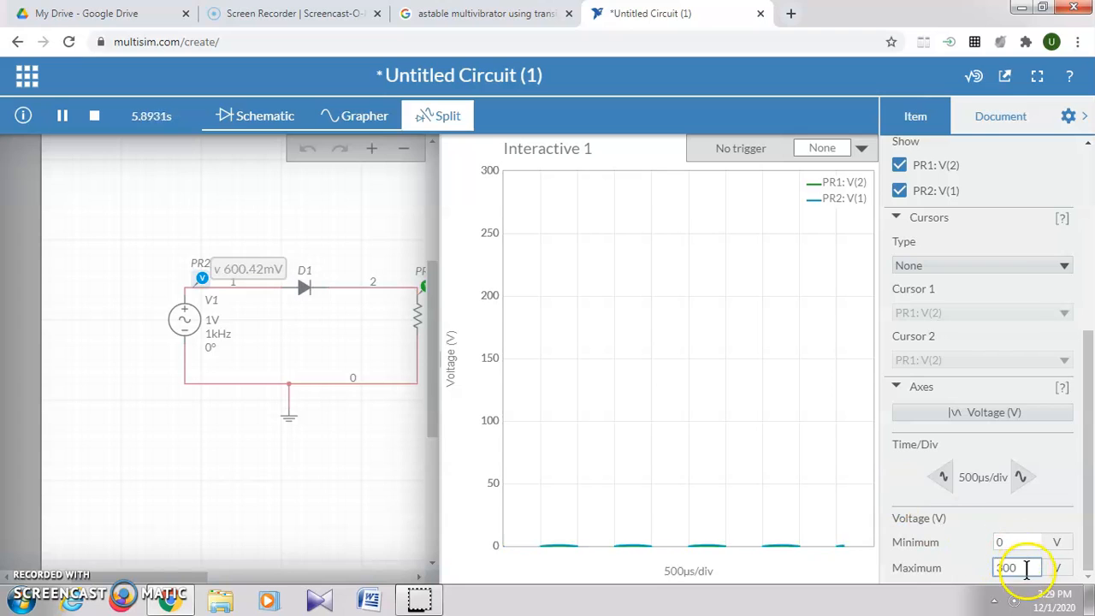
Set the graph's voltage axis maximum to 400 V and minimum to -250 V
left_click_drag(1018, 569, 974, 573)
type("400")
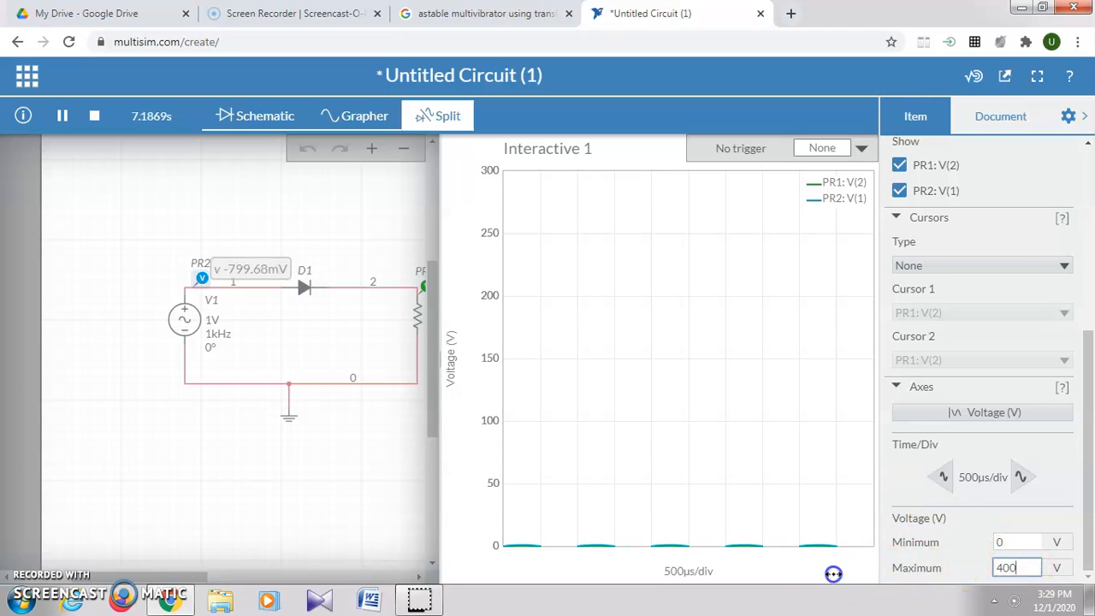
key("Return")
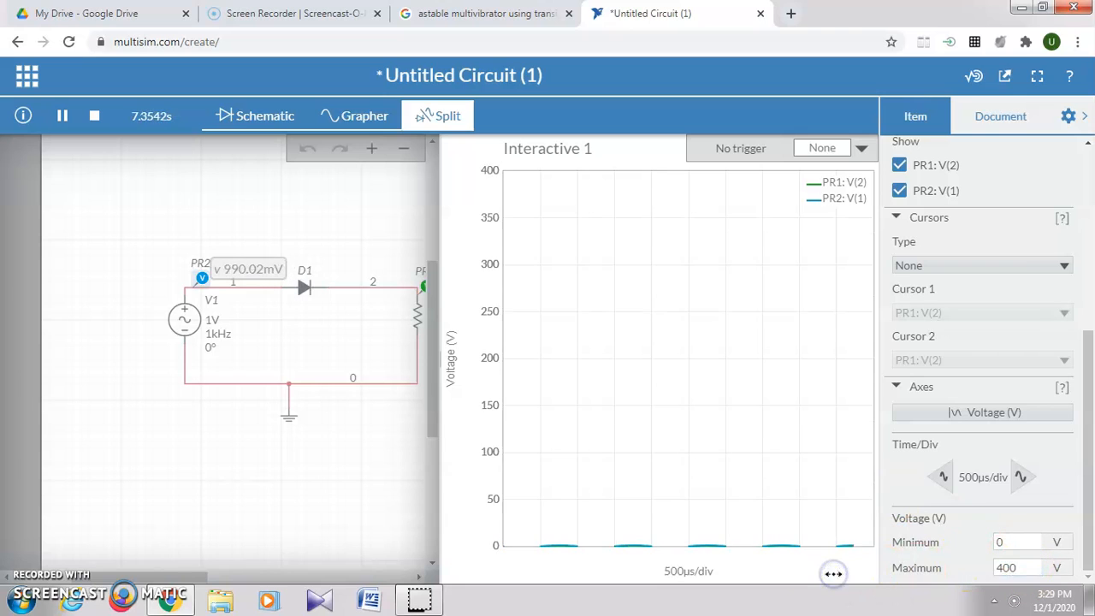
left_click(1033, 540)
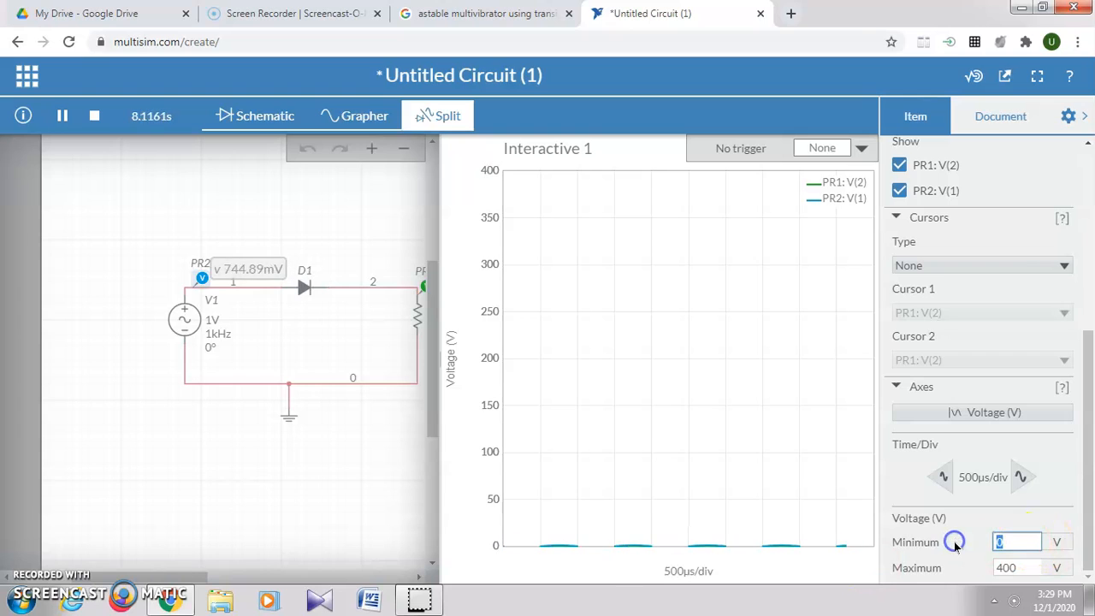
type("-2")
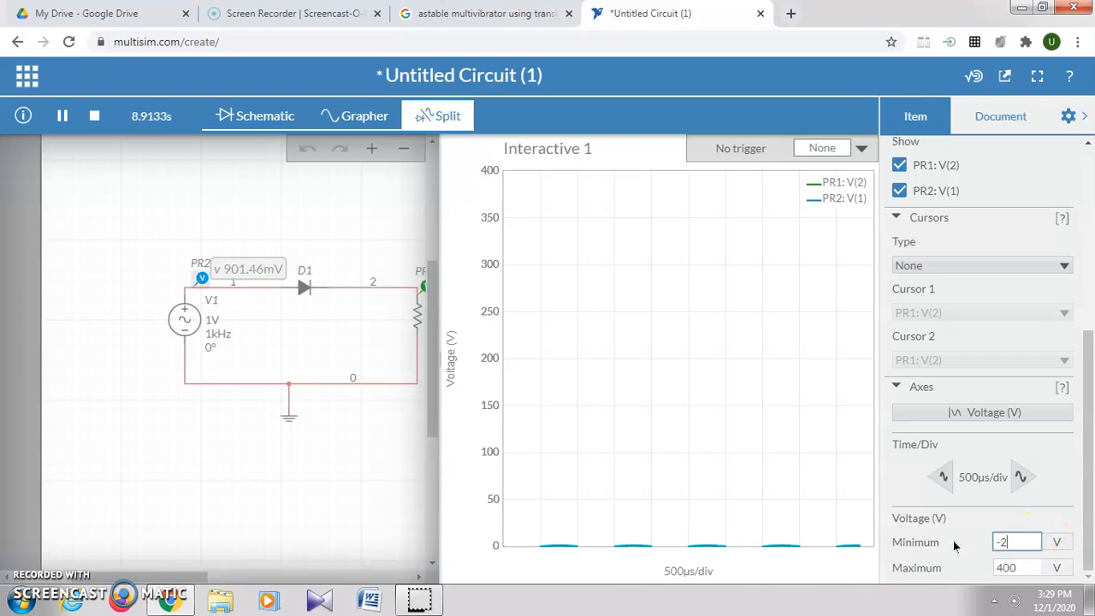
type("50")
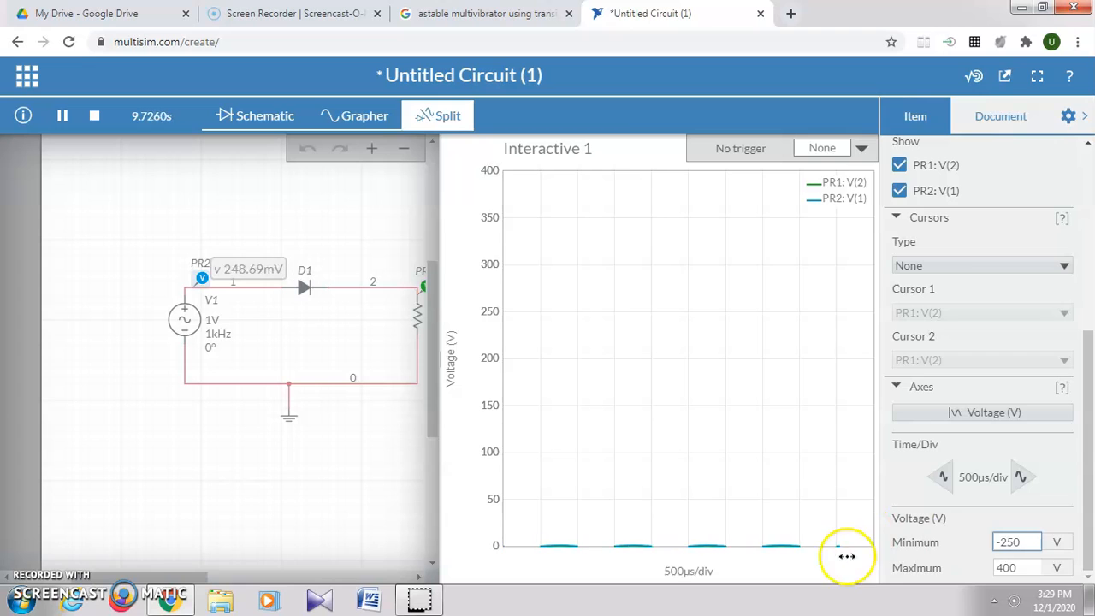
left_click(839, 569)
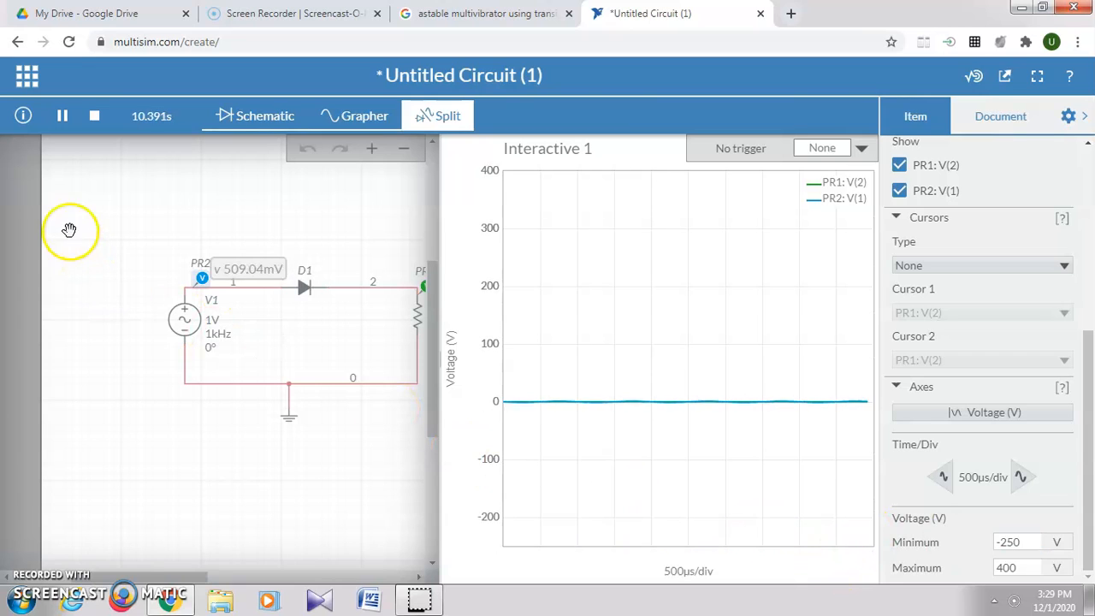
Rescale the graph's voltage axis to the range -1.25 V to 1.25 V, pausing and resuming the simulation
left_click(62, 119)
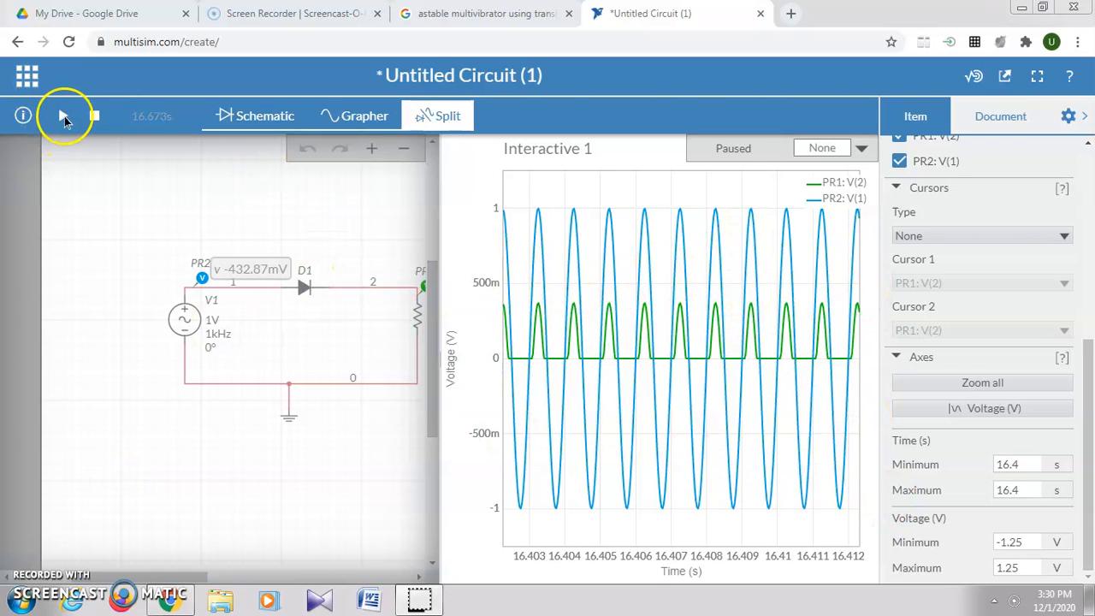
left_click(64, 119)
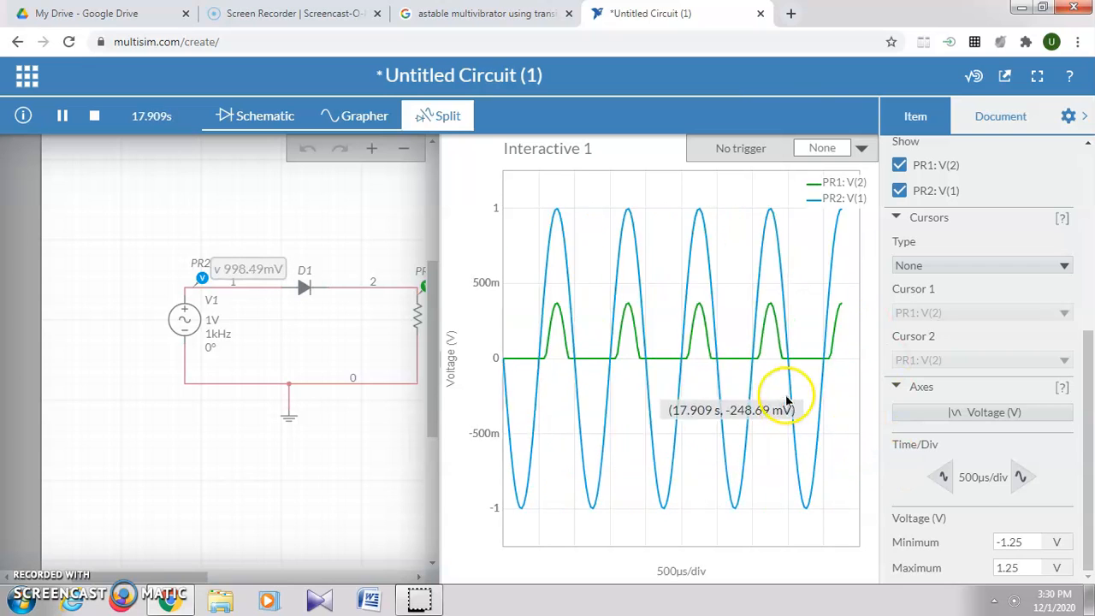
scroll(709, 371, "down", 2)
scroll(716, 369, "up", 2)
scroll(716, 370, "up", 1)
scroll(716, 370, "down", 1)
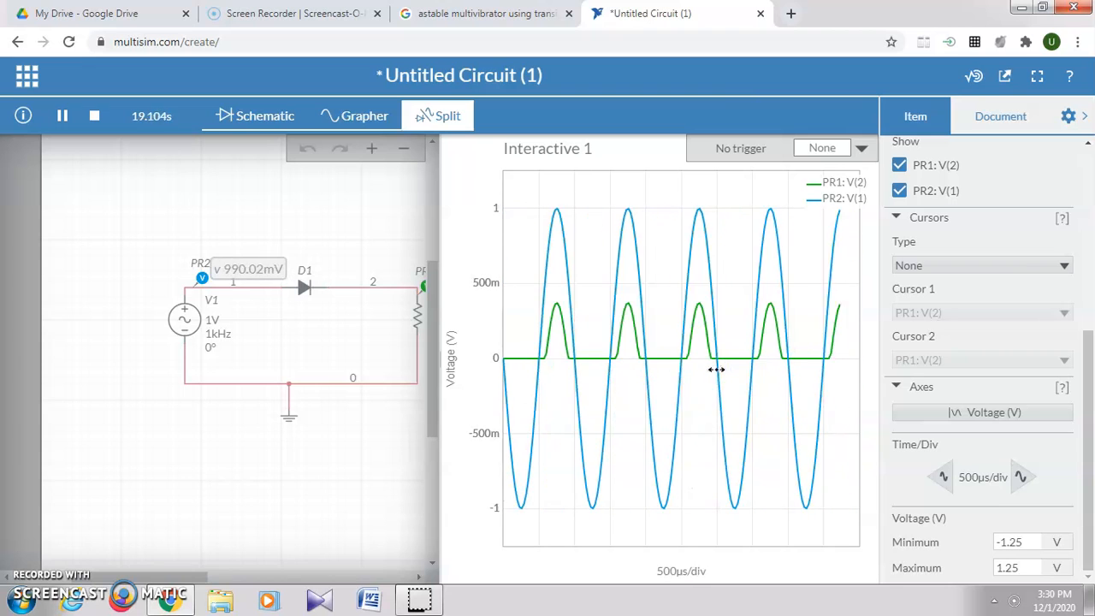
scroll(716, 369, "up", 3)
scroll(716, 370, "down", 2)
scroll(716, 369, "down", 1)
left_click(528, 357)
left_click(685, 335)
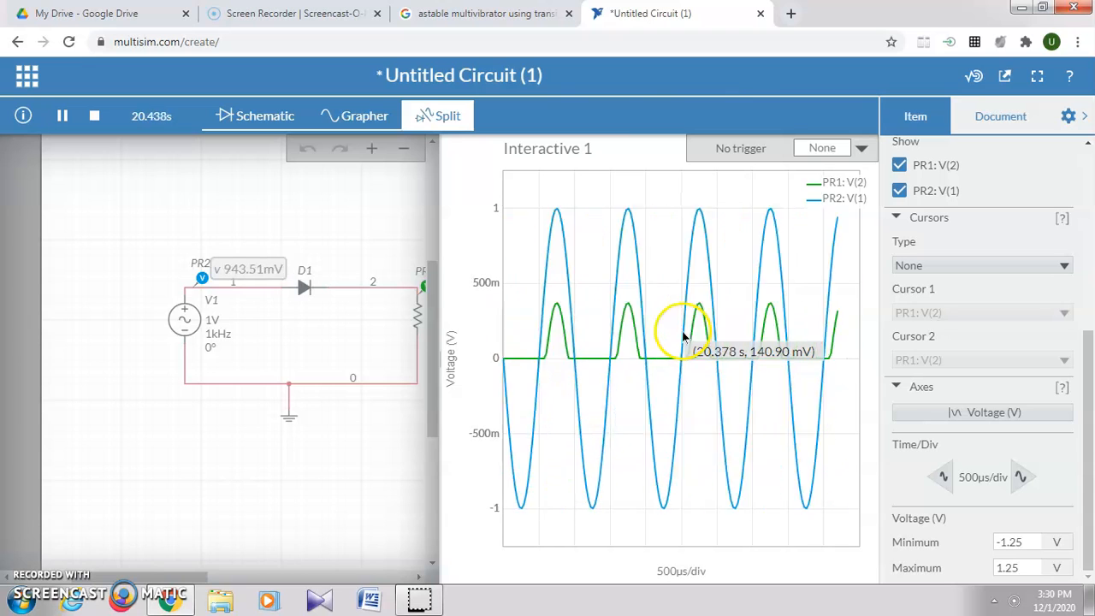
Pause the simulation and set the graph's cursor type to X Axis
left_click(61, 121)
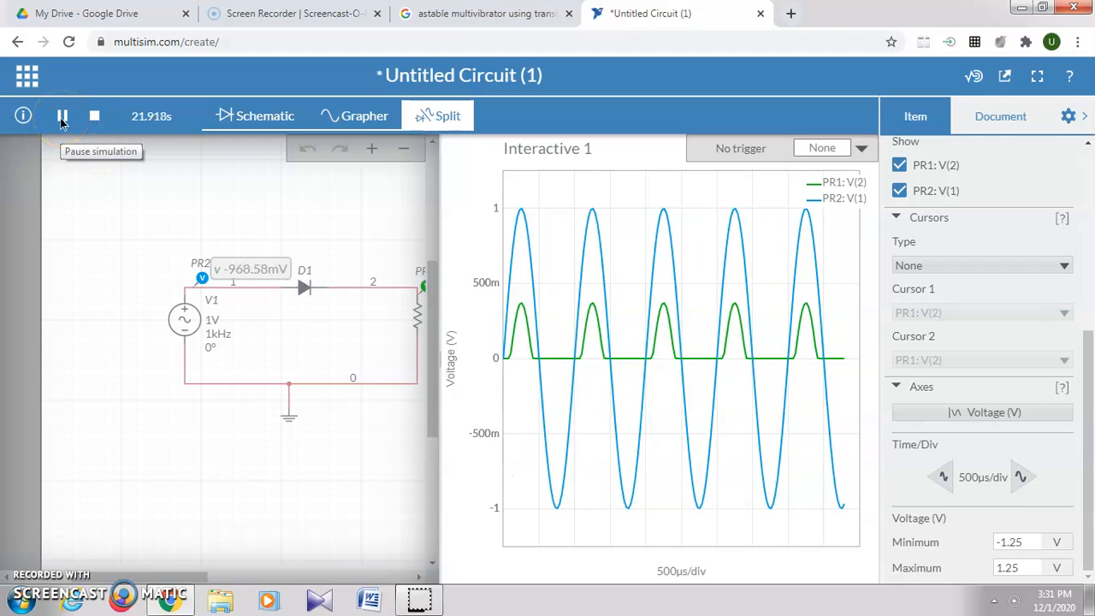
left_click(62, 121)
left_click(489, 396)
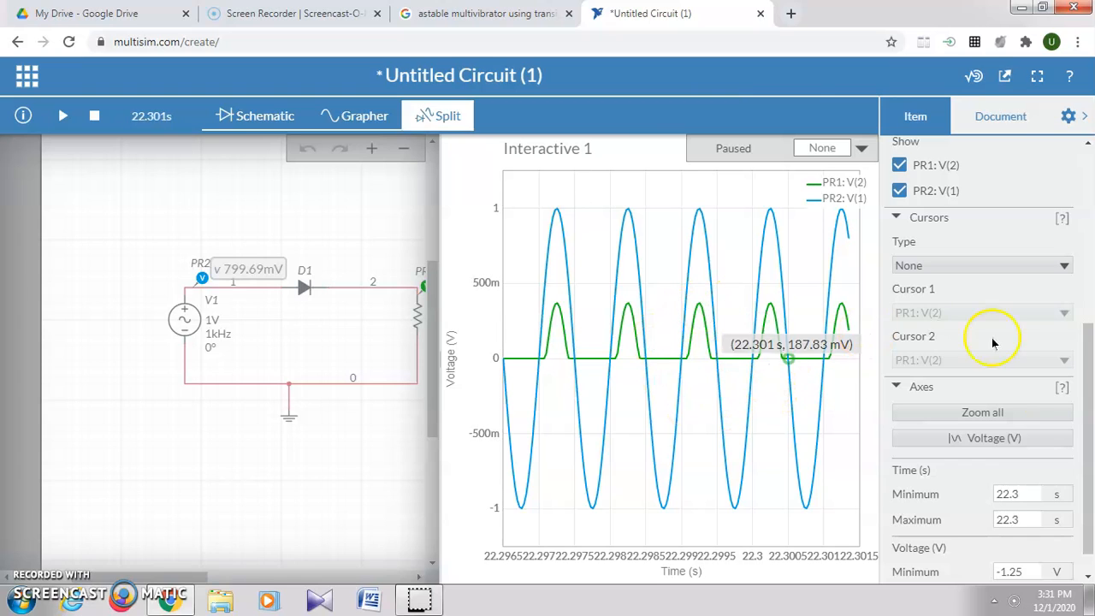
scroll(1089, 420, "down", 1)
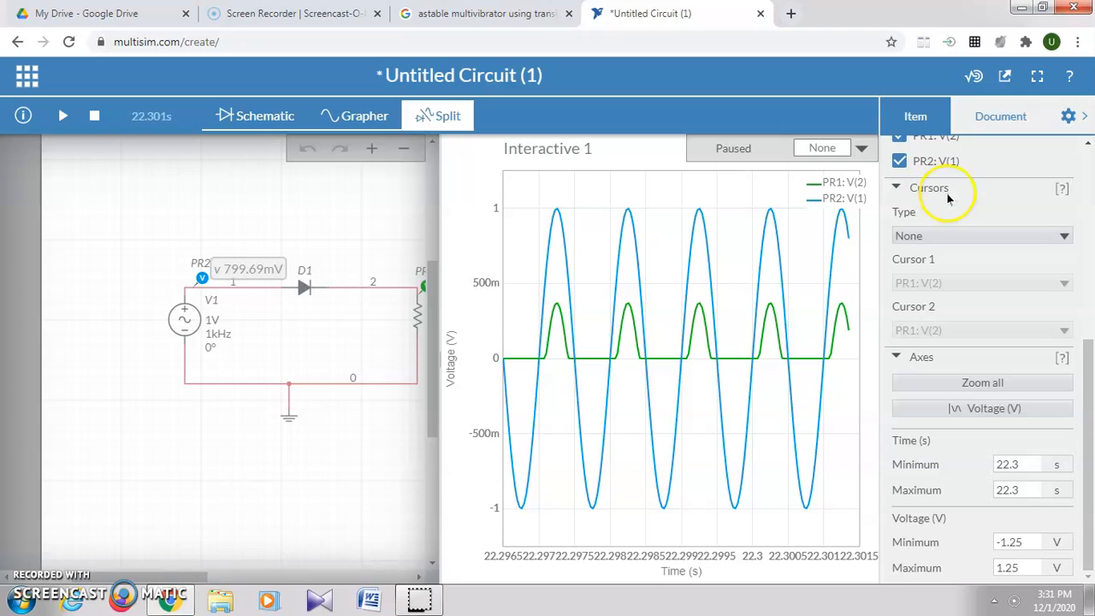
left_click(958, 236)
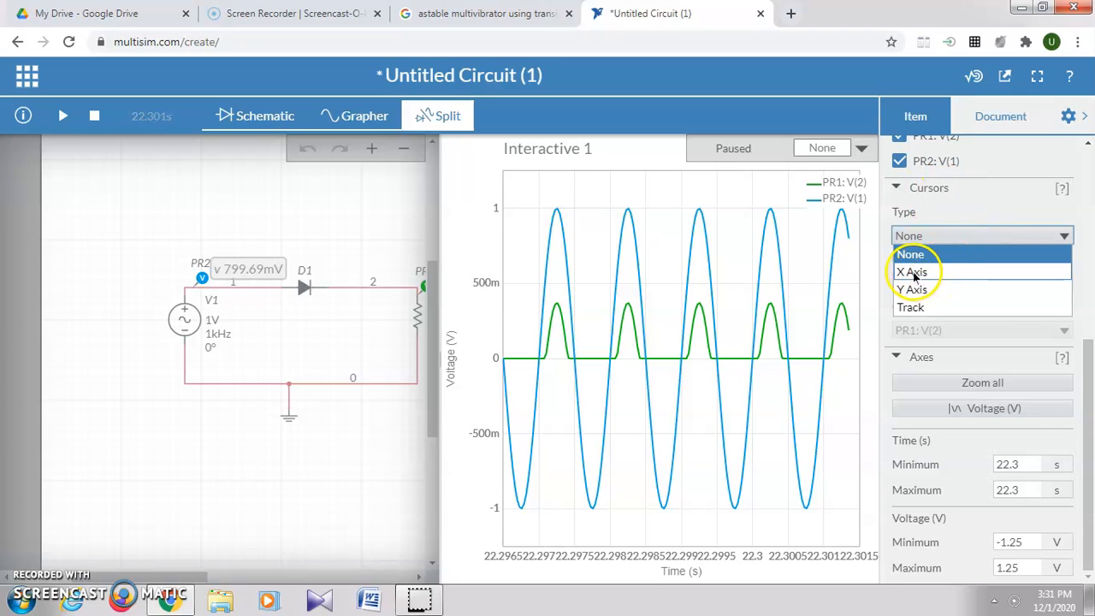
left_click(914, 272)
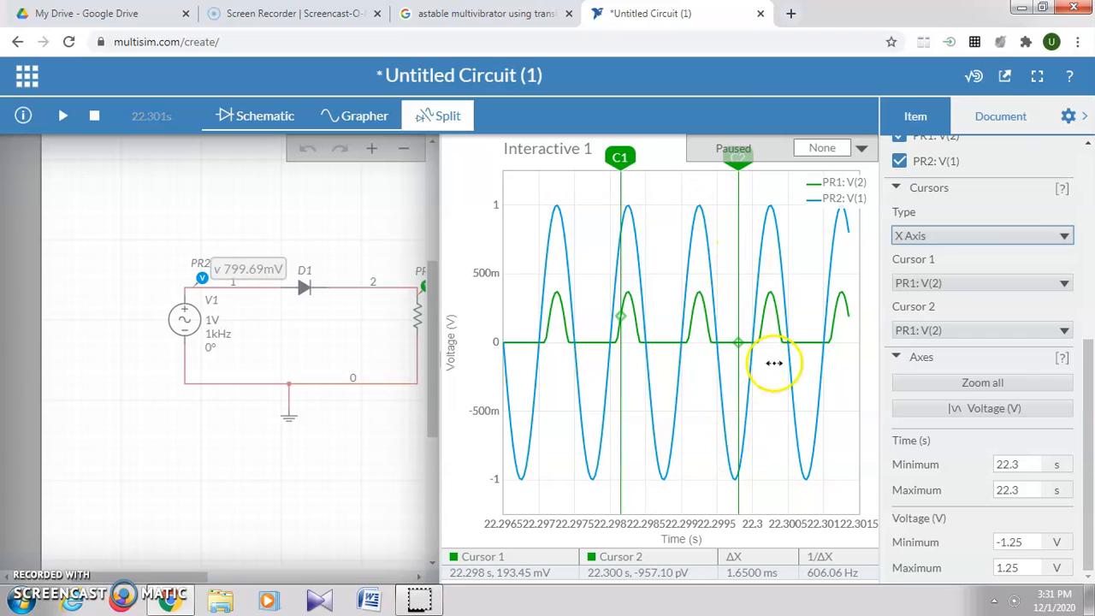
Place Cursor 1 at about 22.298 s and Cursor 2 at about 22.299 s, on consecutive rising zero crossings of the input waveform
mouse_move(619, 158)
left_mouse_down()
mouse_move(590, 157)
mouse_move(610, 158)
left_mouse_up()
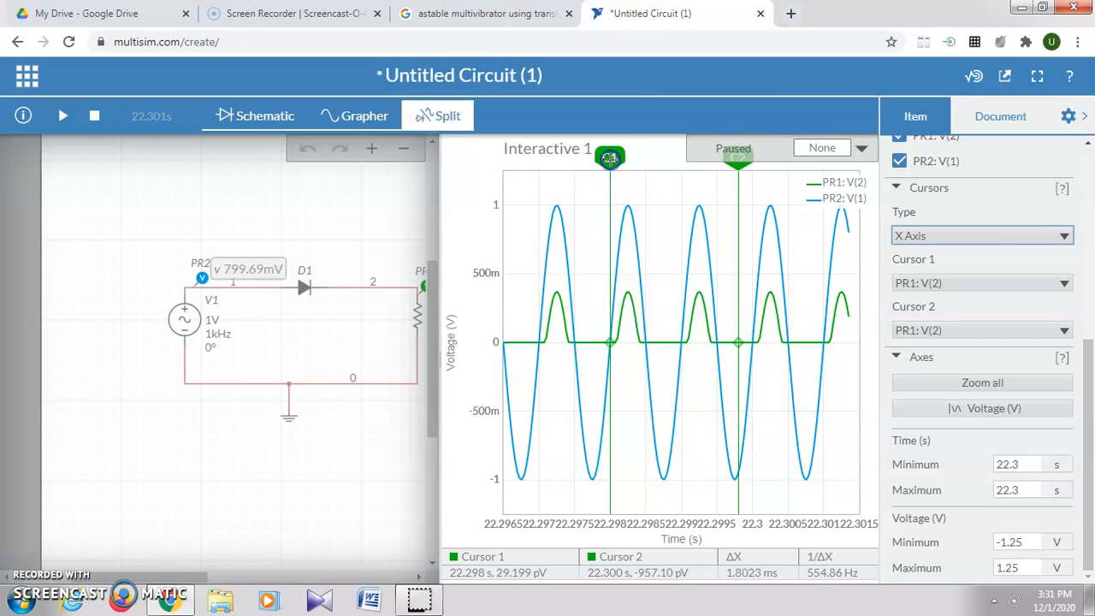
left_click_drag(740, 159, 680, 157)
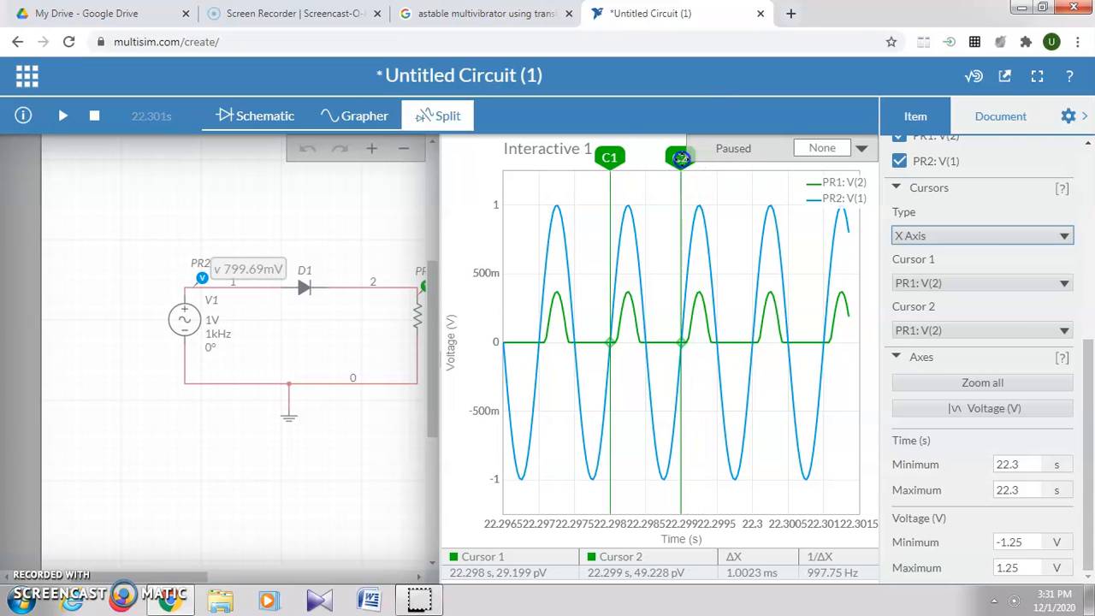
left_click(477, 571)
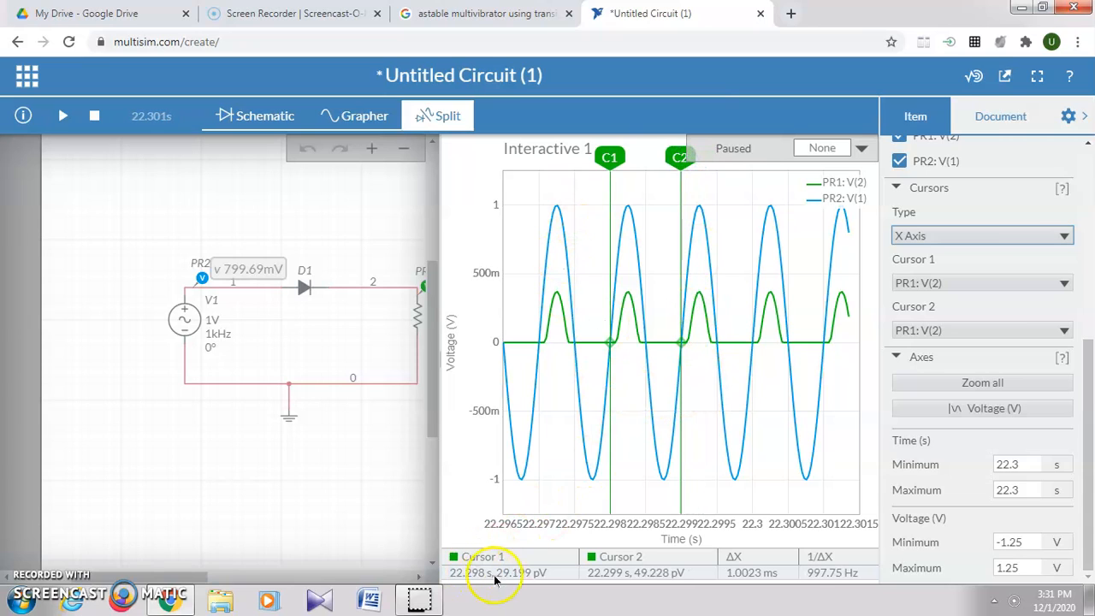